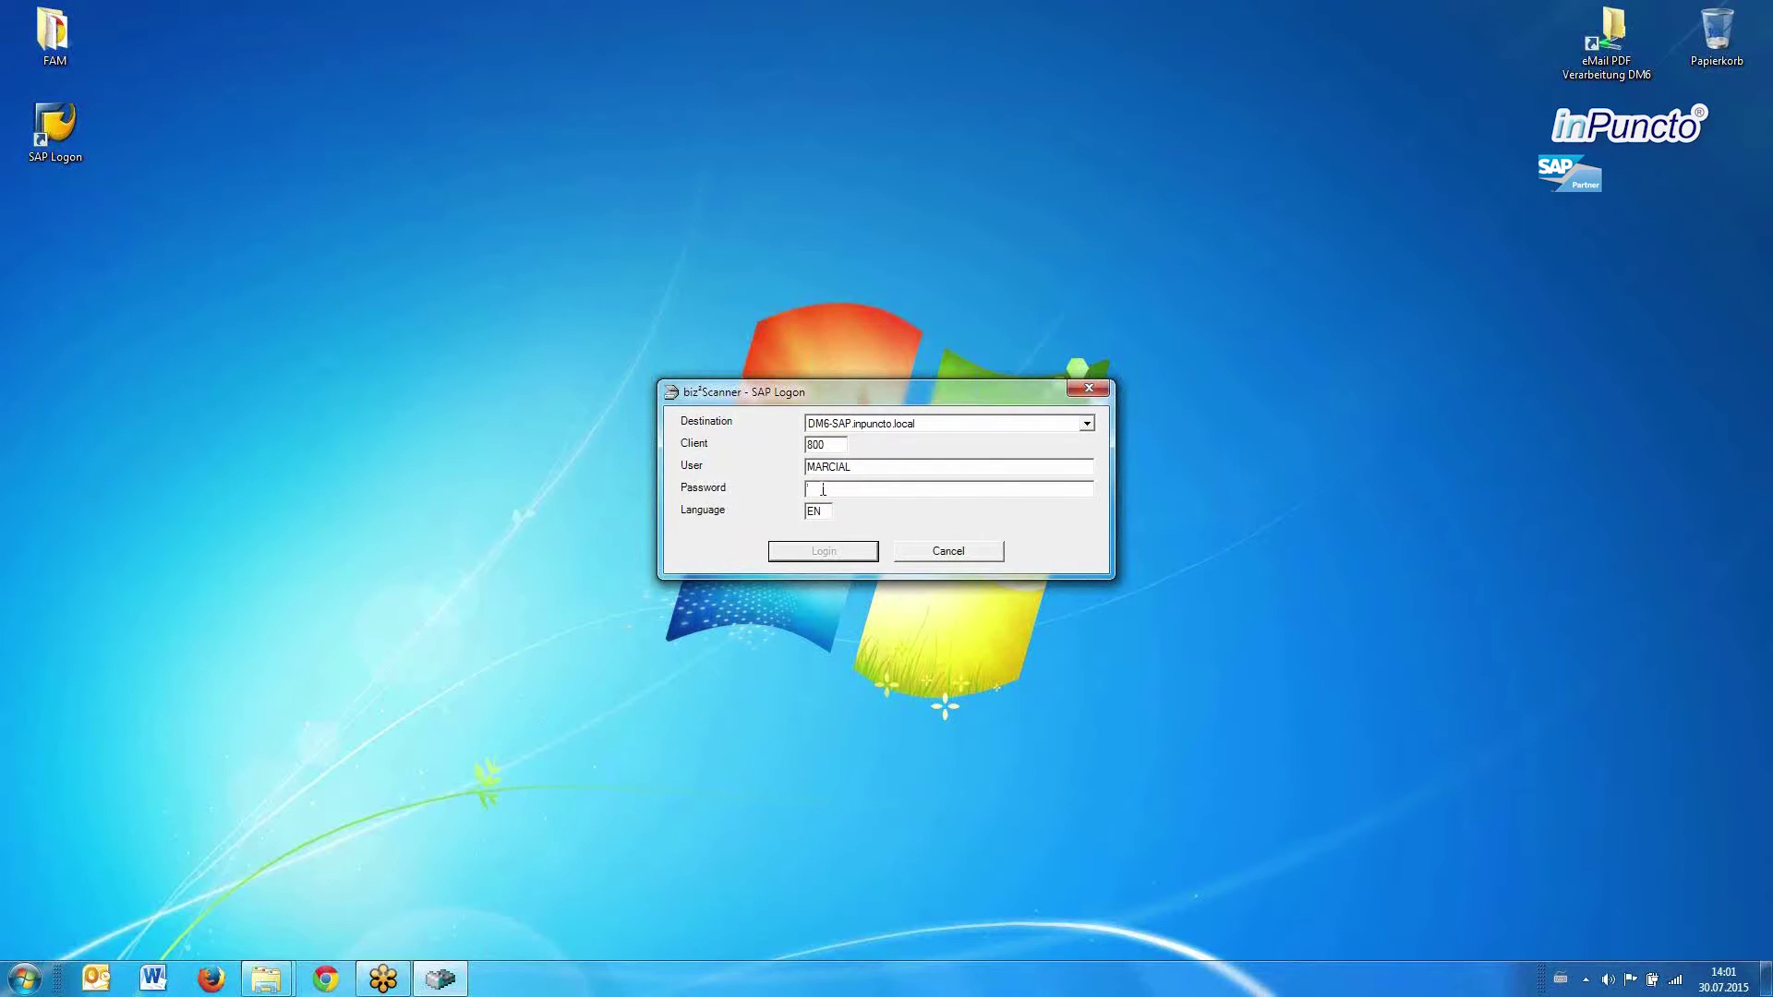
# - Enter the account password in the biz²Scanner SAP logon dialog for client 800
pyautogui.write('*')
# - Log in to SAP and scan the invoice stack on the KODAK scanner into two pages
pyautogui.press('Return')
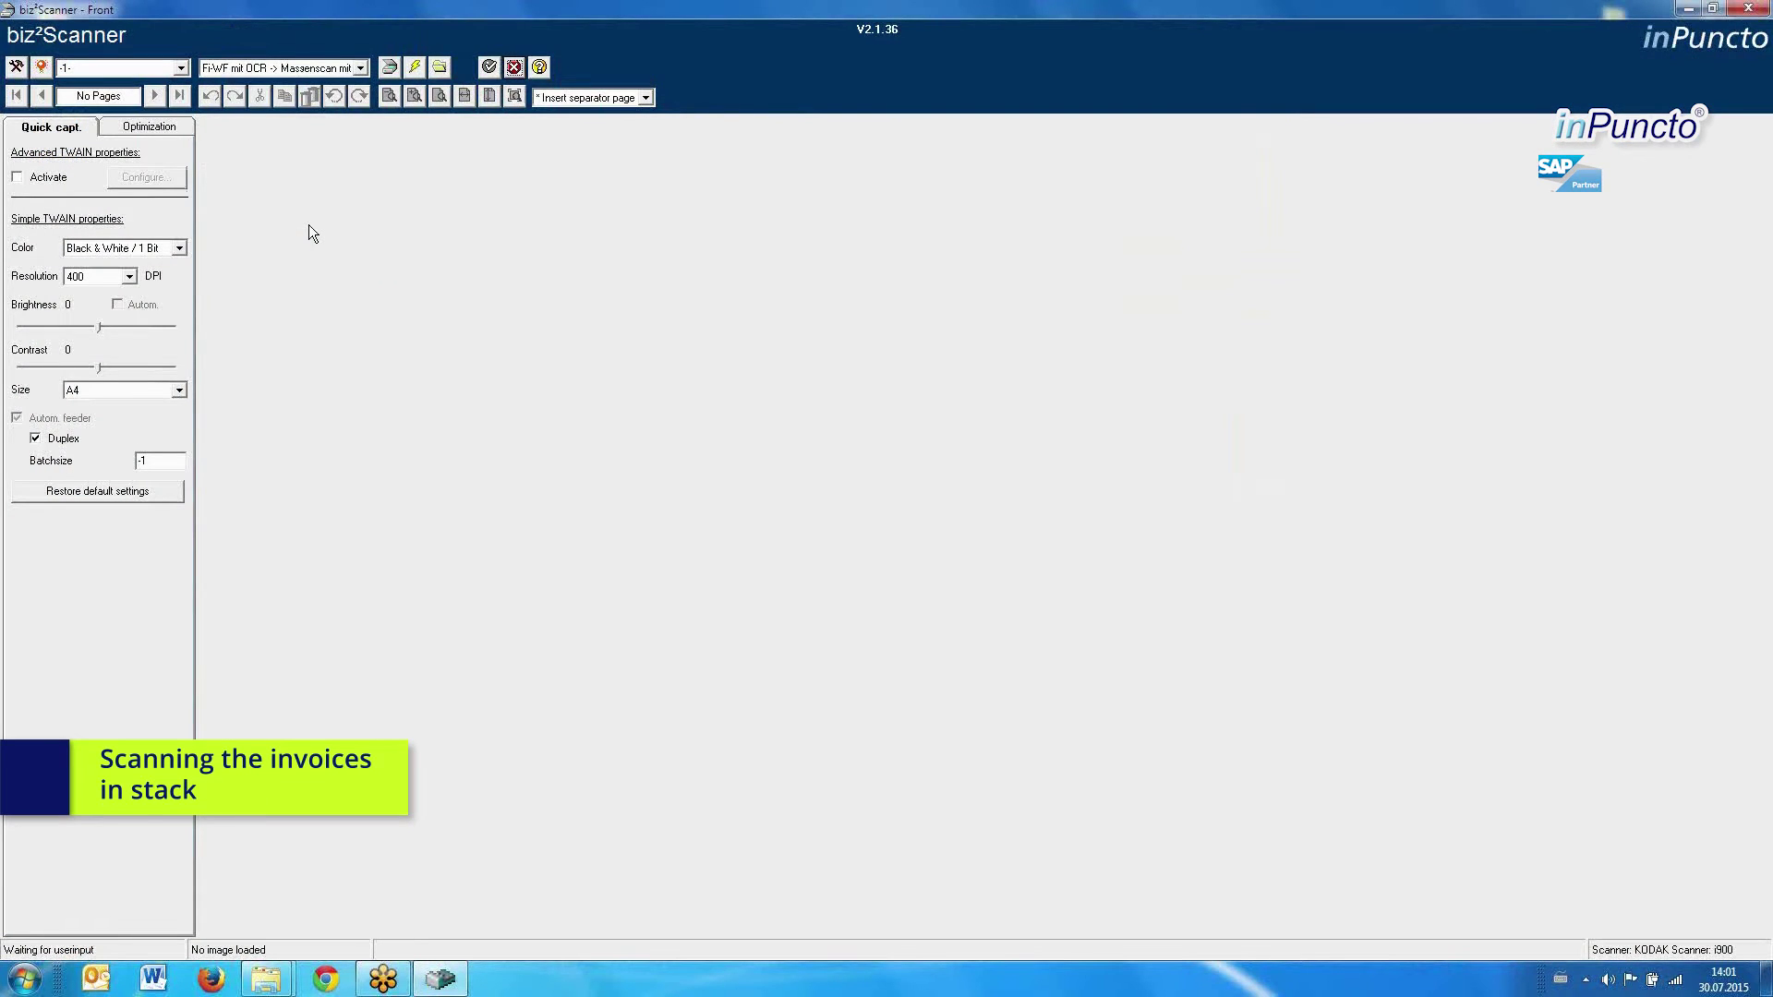
pyautogui.click(414, 69)
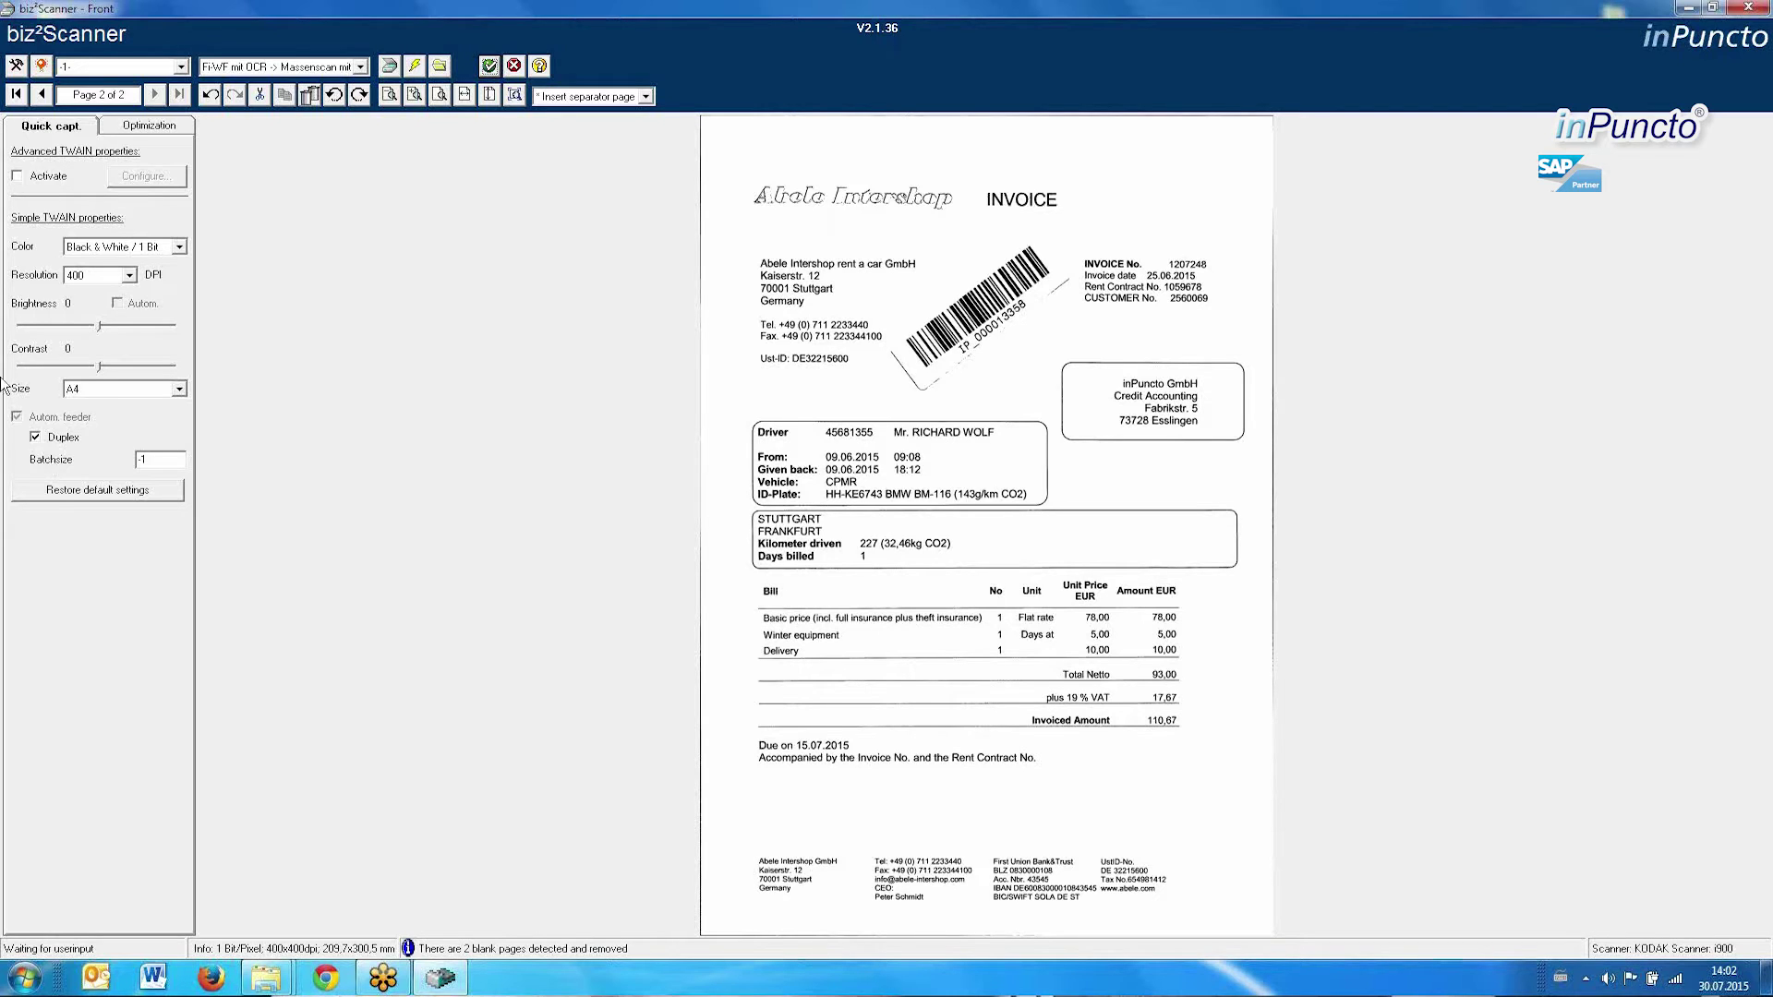
# - Check page 1 with the PAQ GmbH invoice and release the scanned batch
pyautogui.click(15, 97)
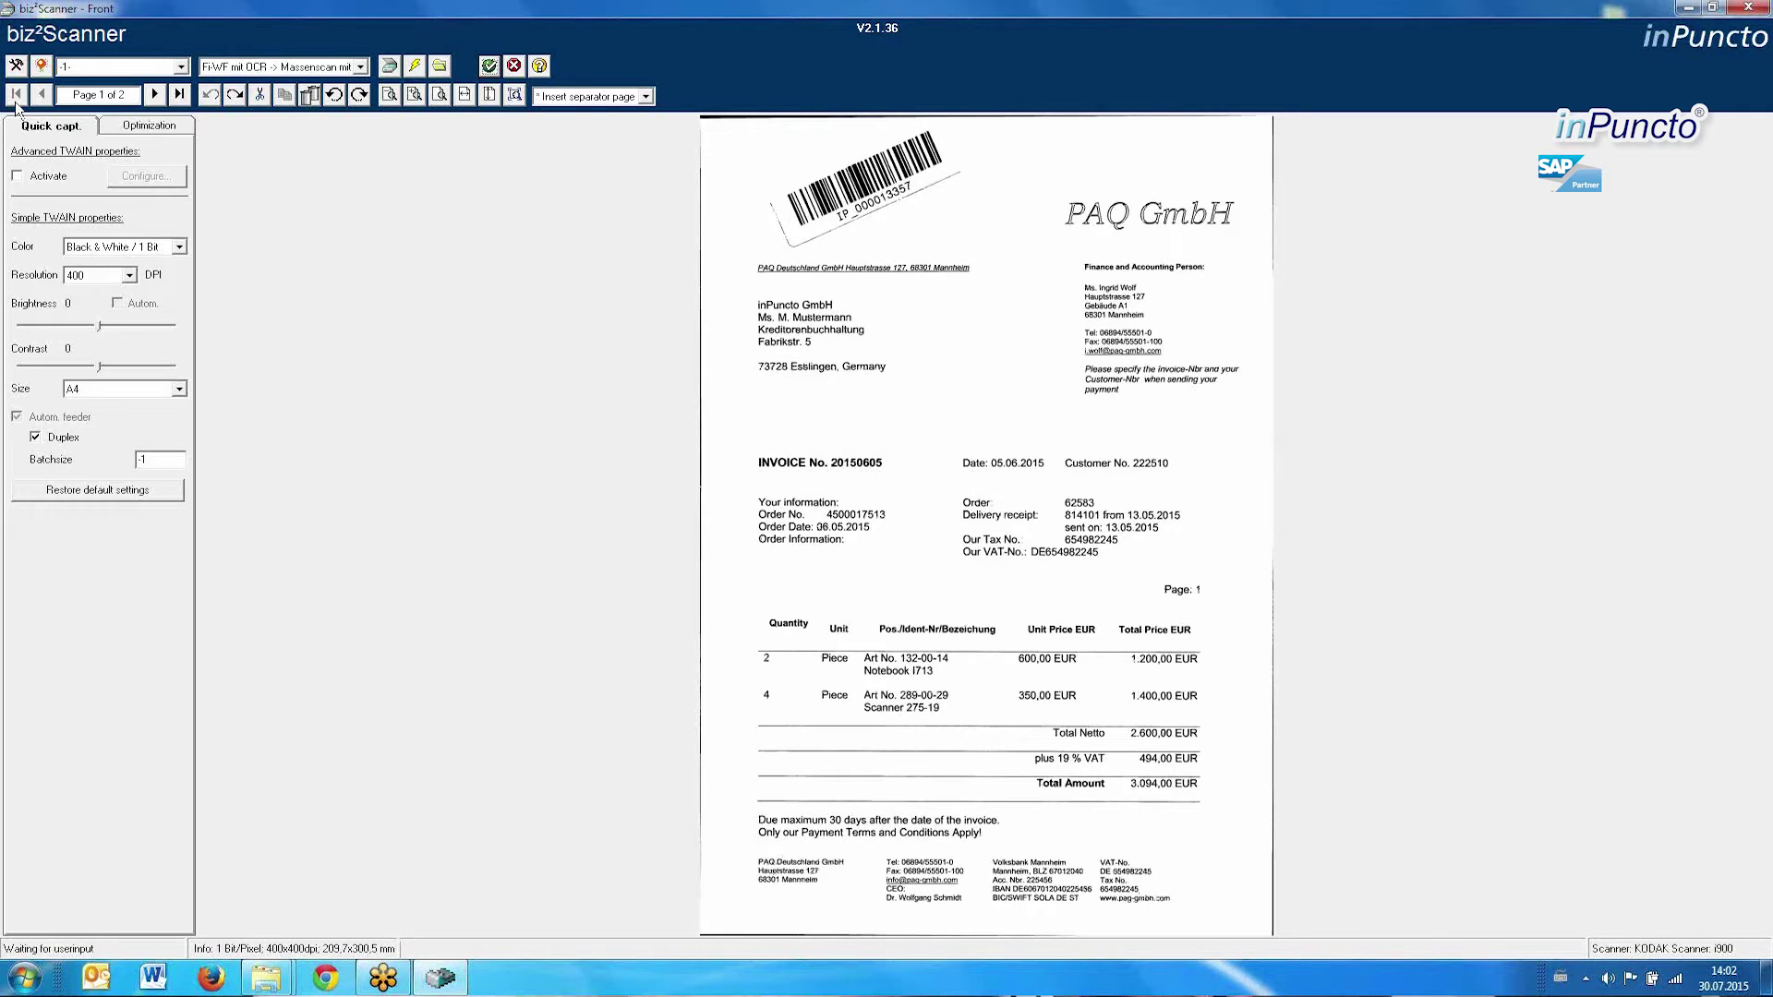
pyautogui.click(489, 66)
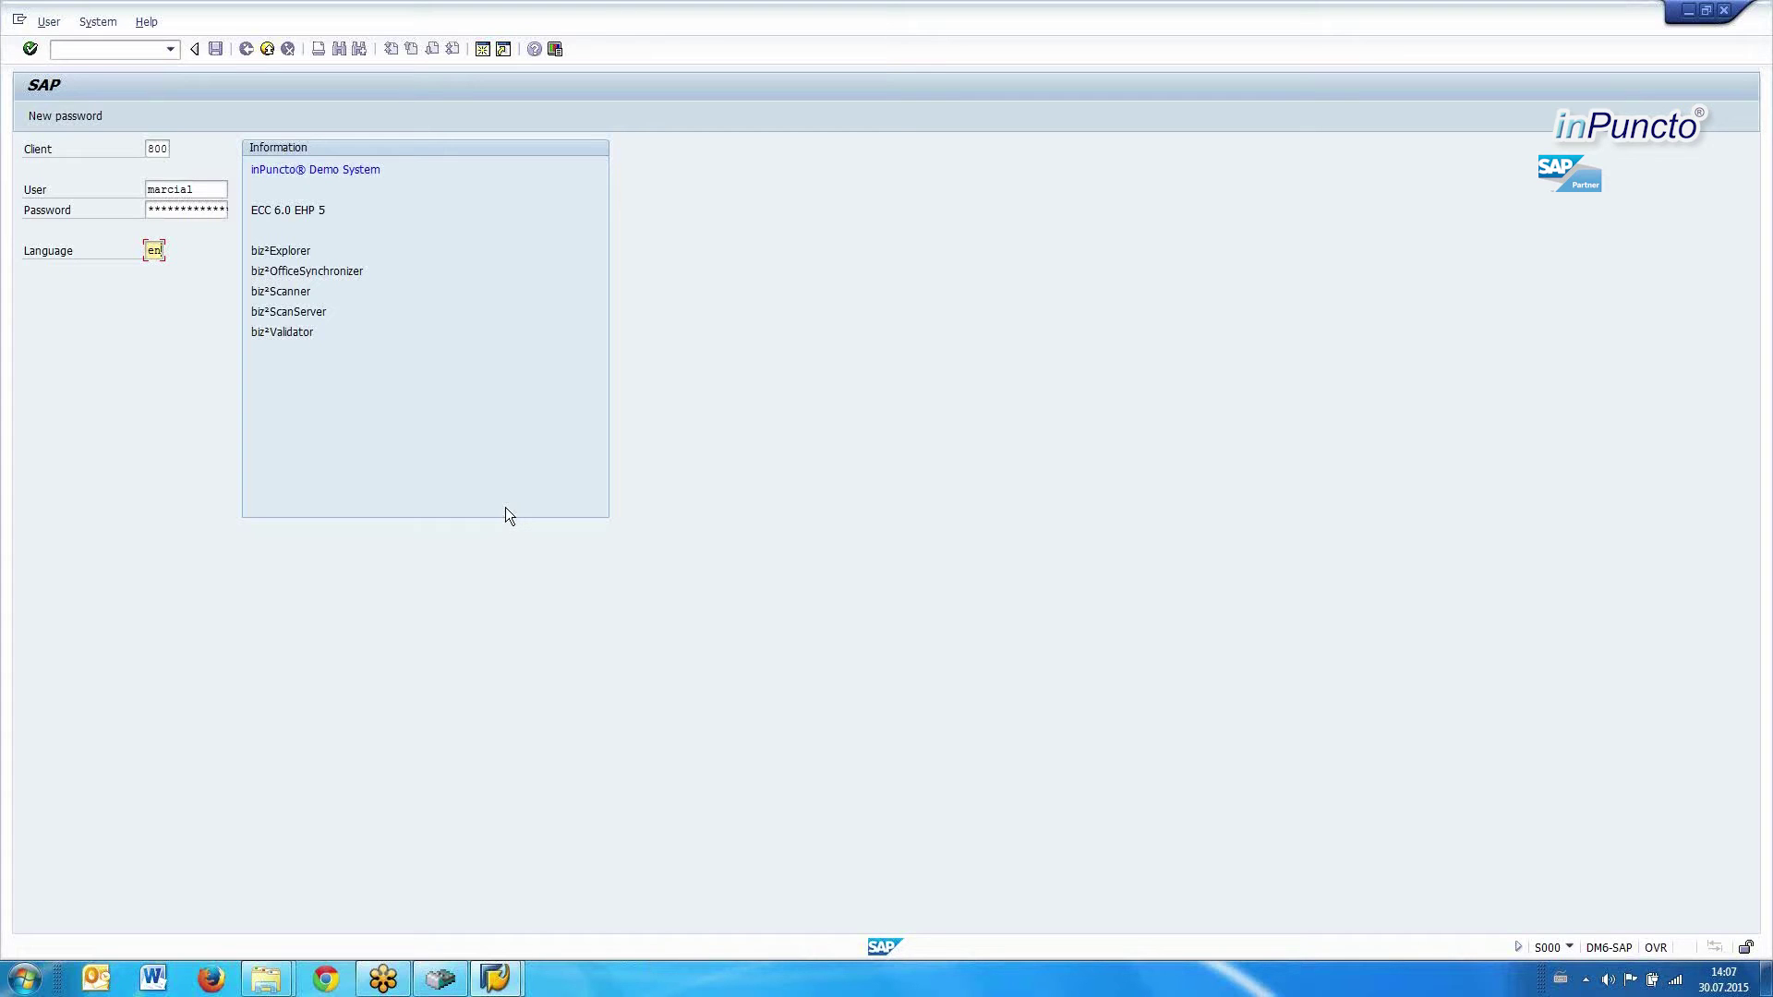
# - Log on to SAP and run the Quality assurance FI report unfiltered
pyautogui.click(325, 414)
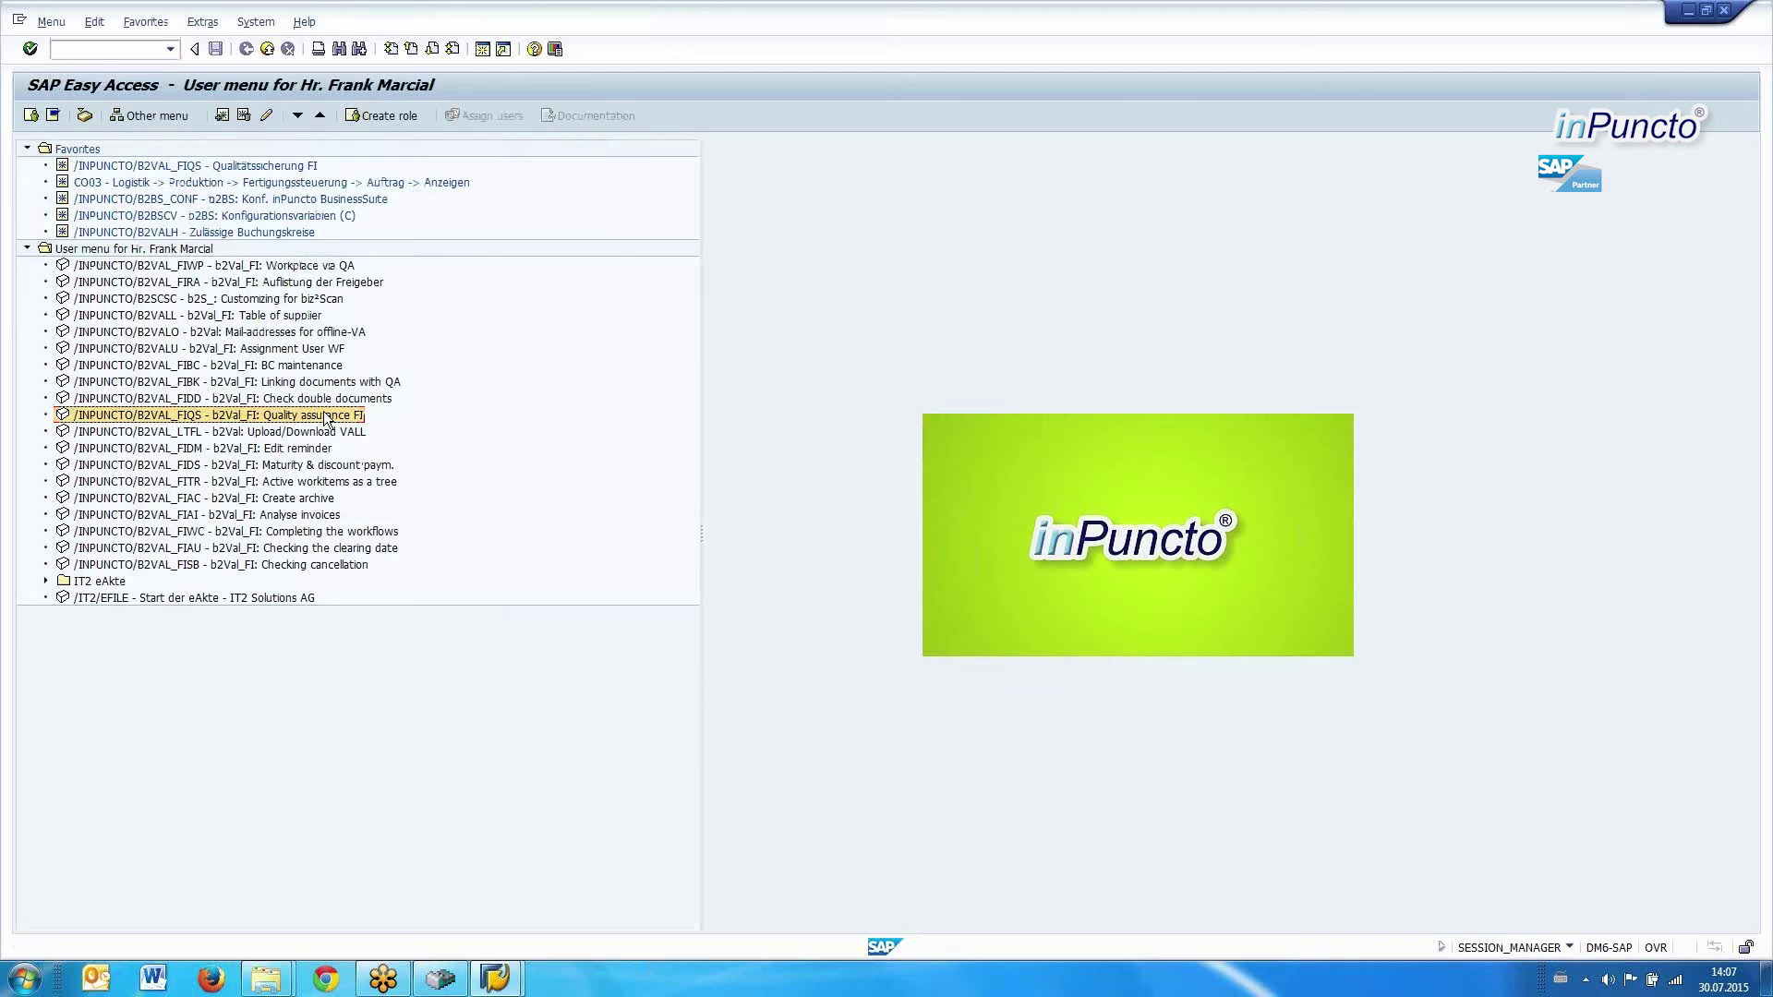
pyautogui.doubleClick(325, 415)
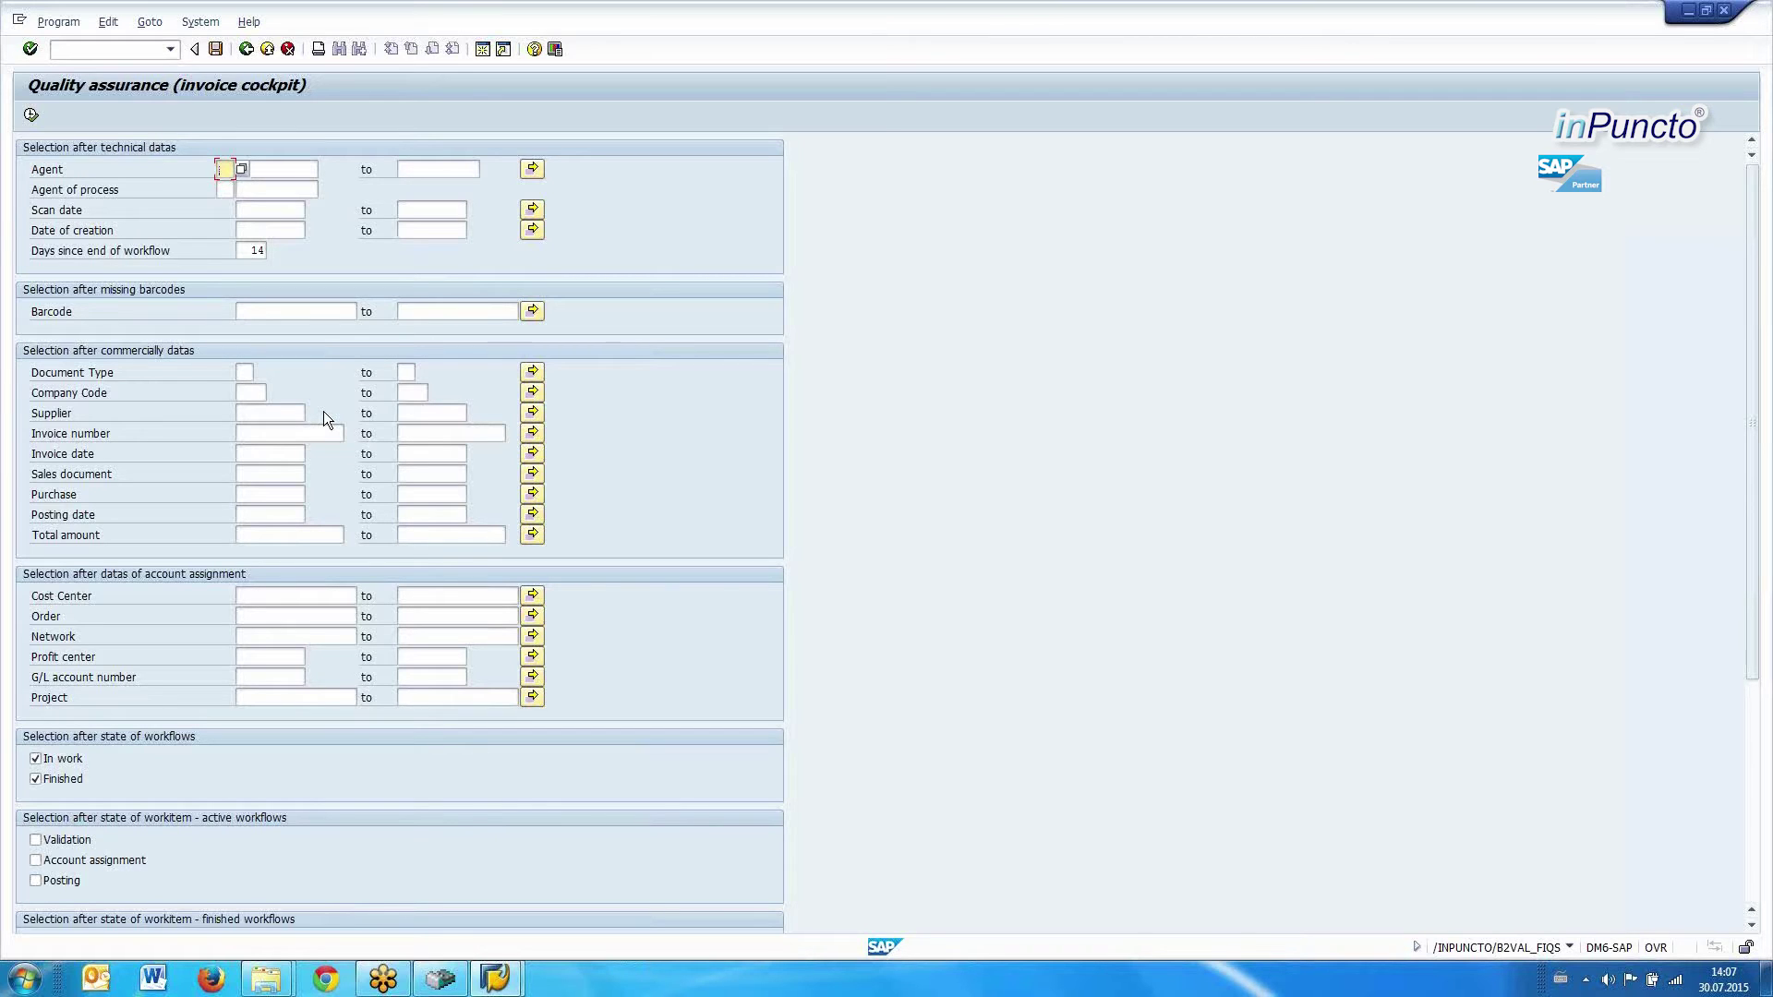
pyautogui.click(31, 115)
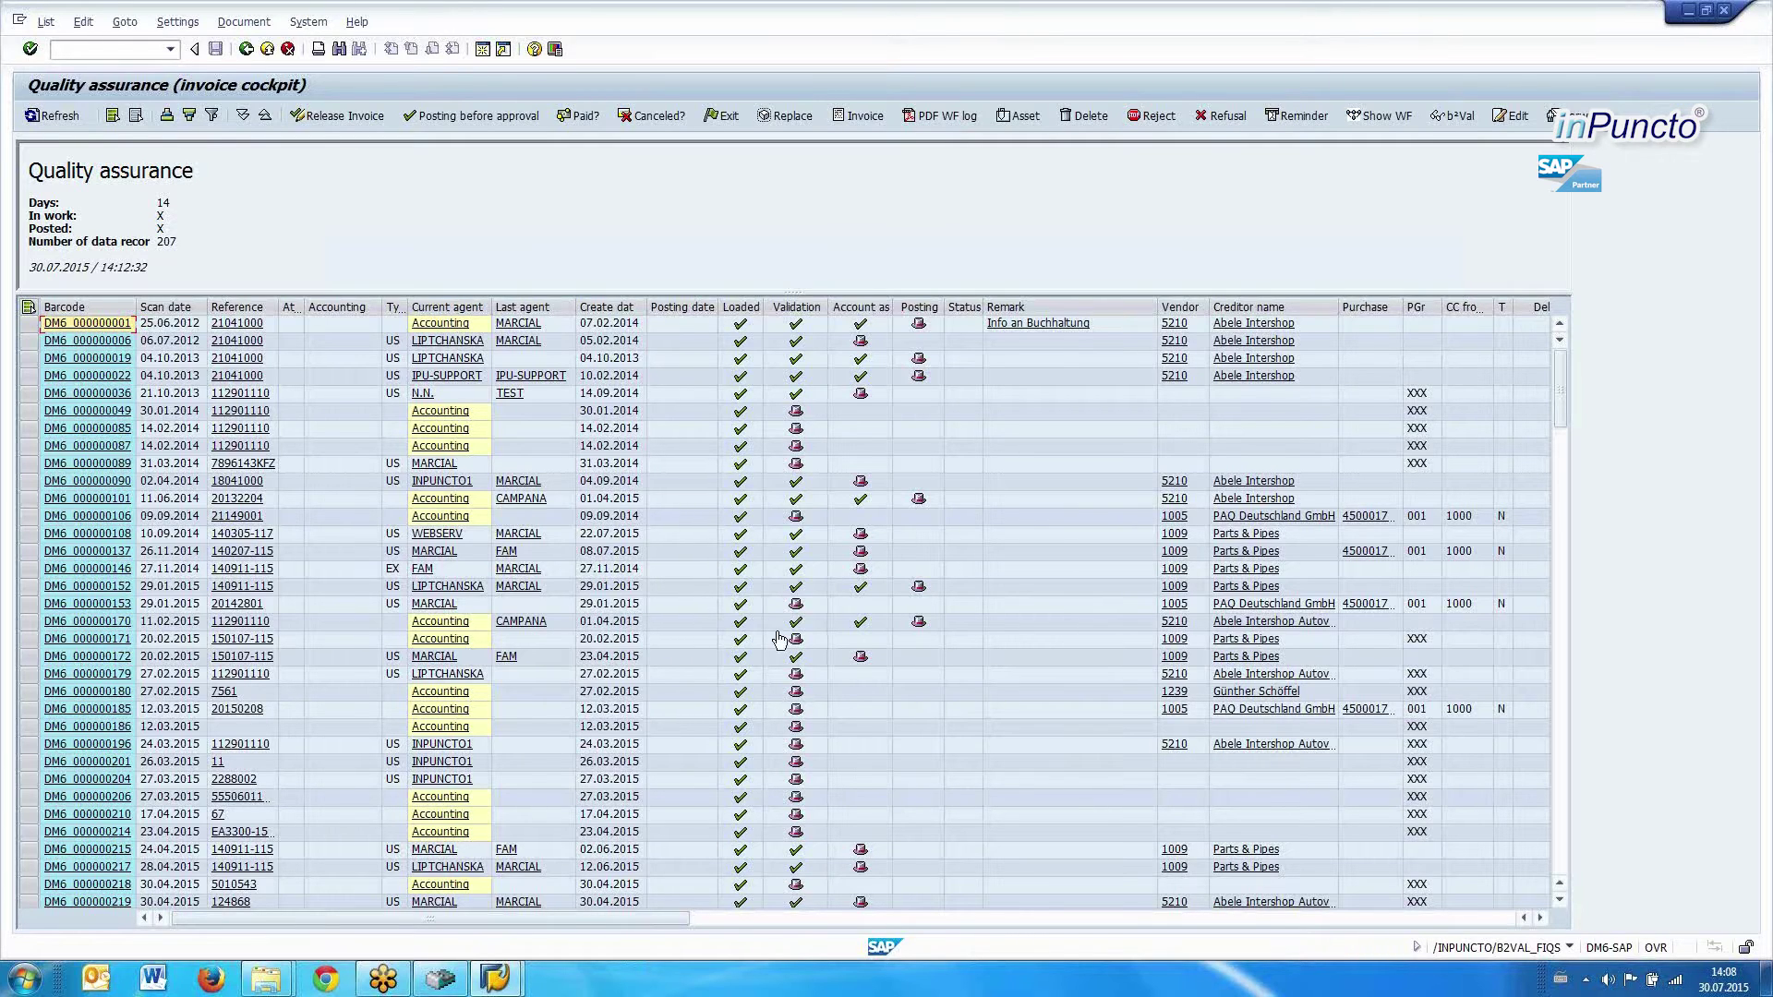
# - Rerun the report filtered to Scan date 30.07.2015, listing the two new invoices
pyautogui.click(246, 49)
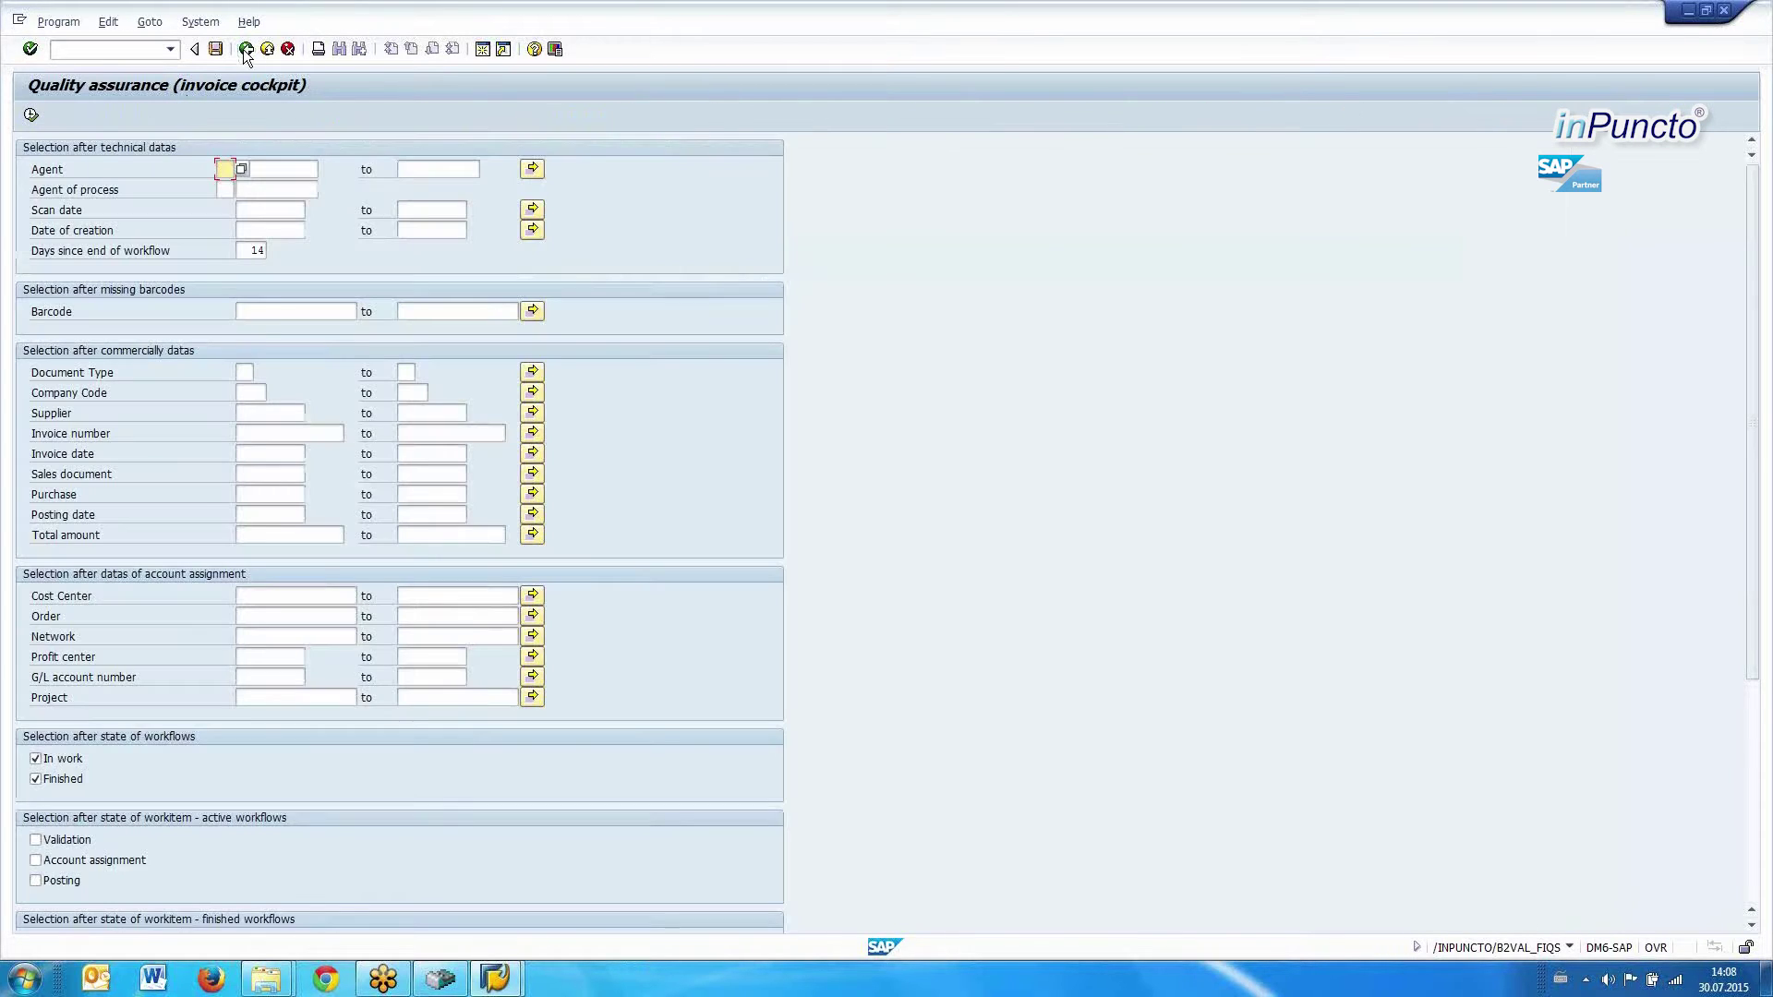
pyautogui.click(268, 215)
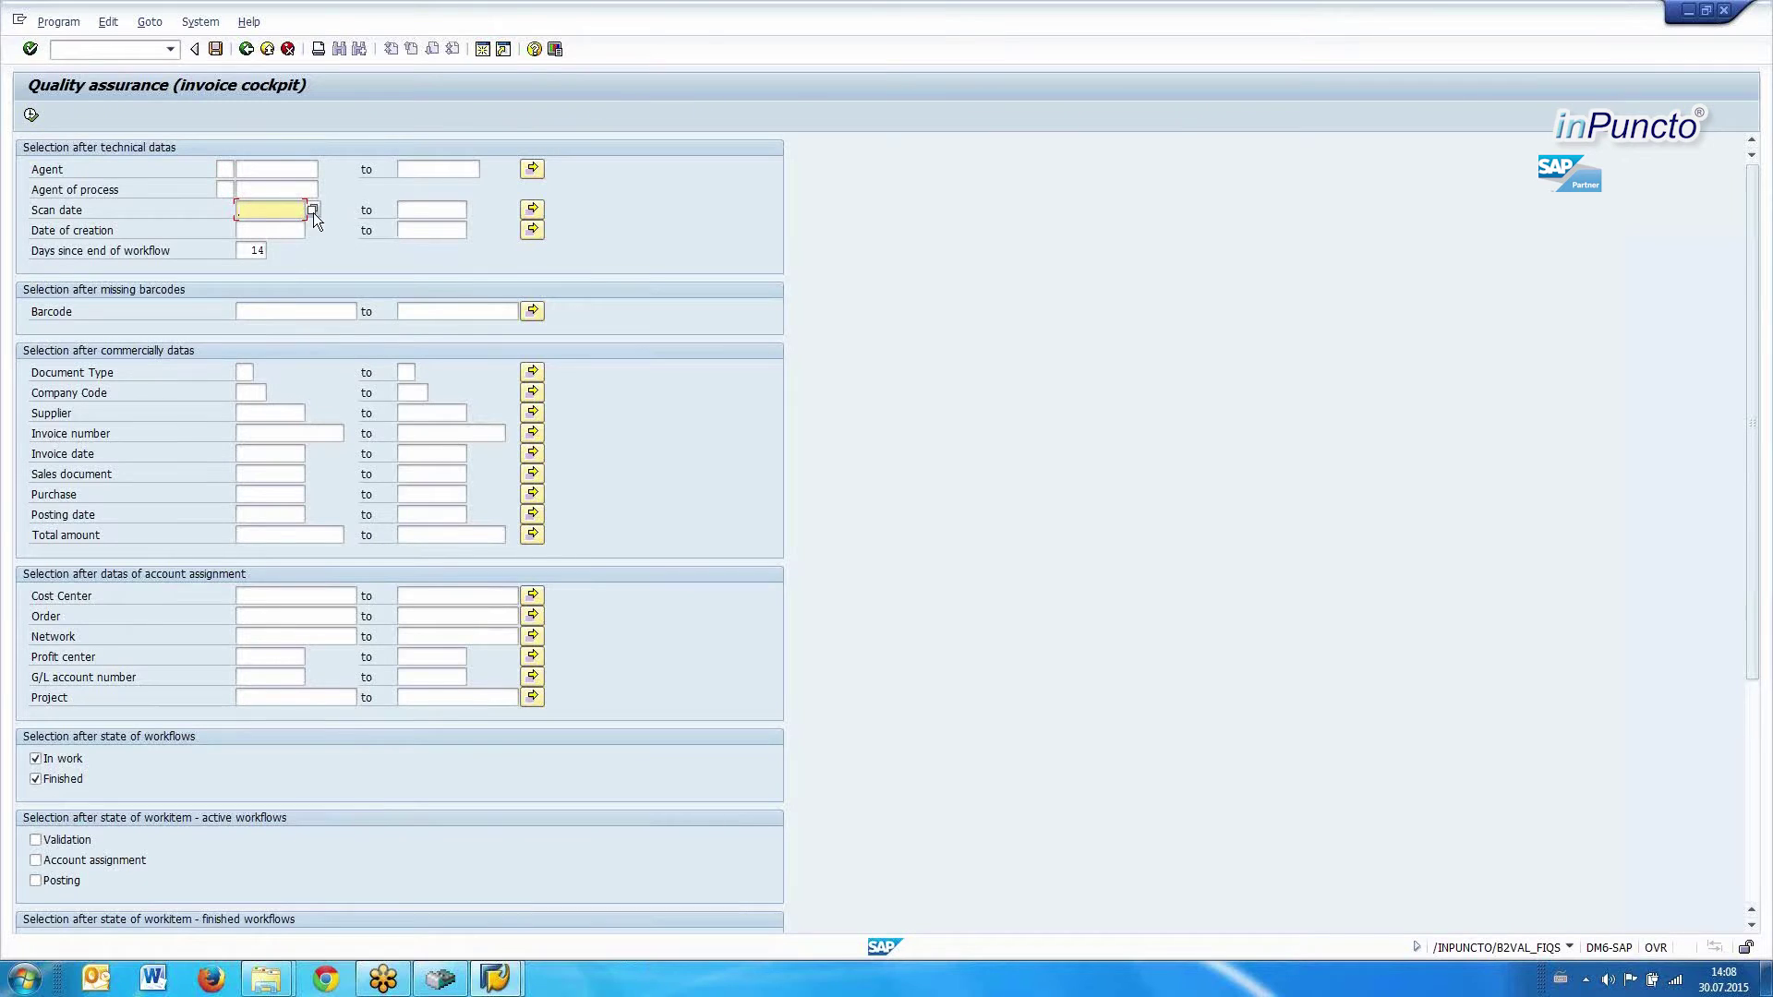
pyautogui.click(313, 213)
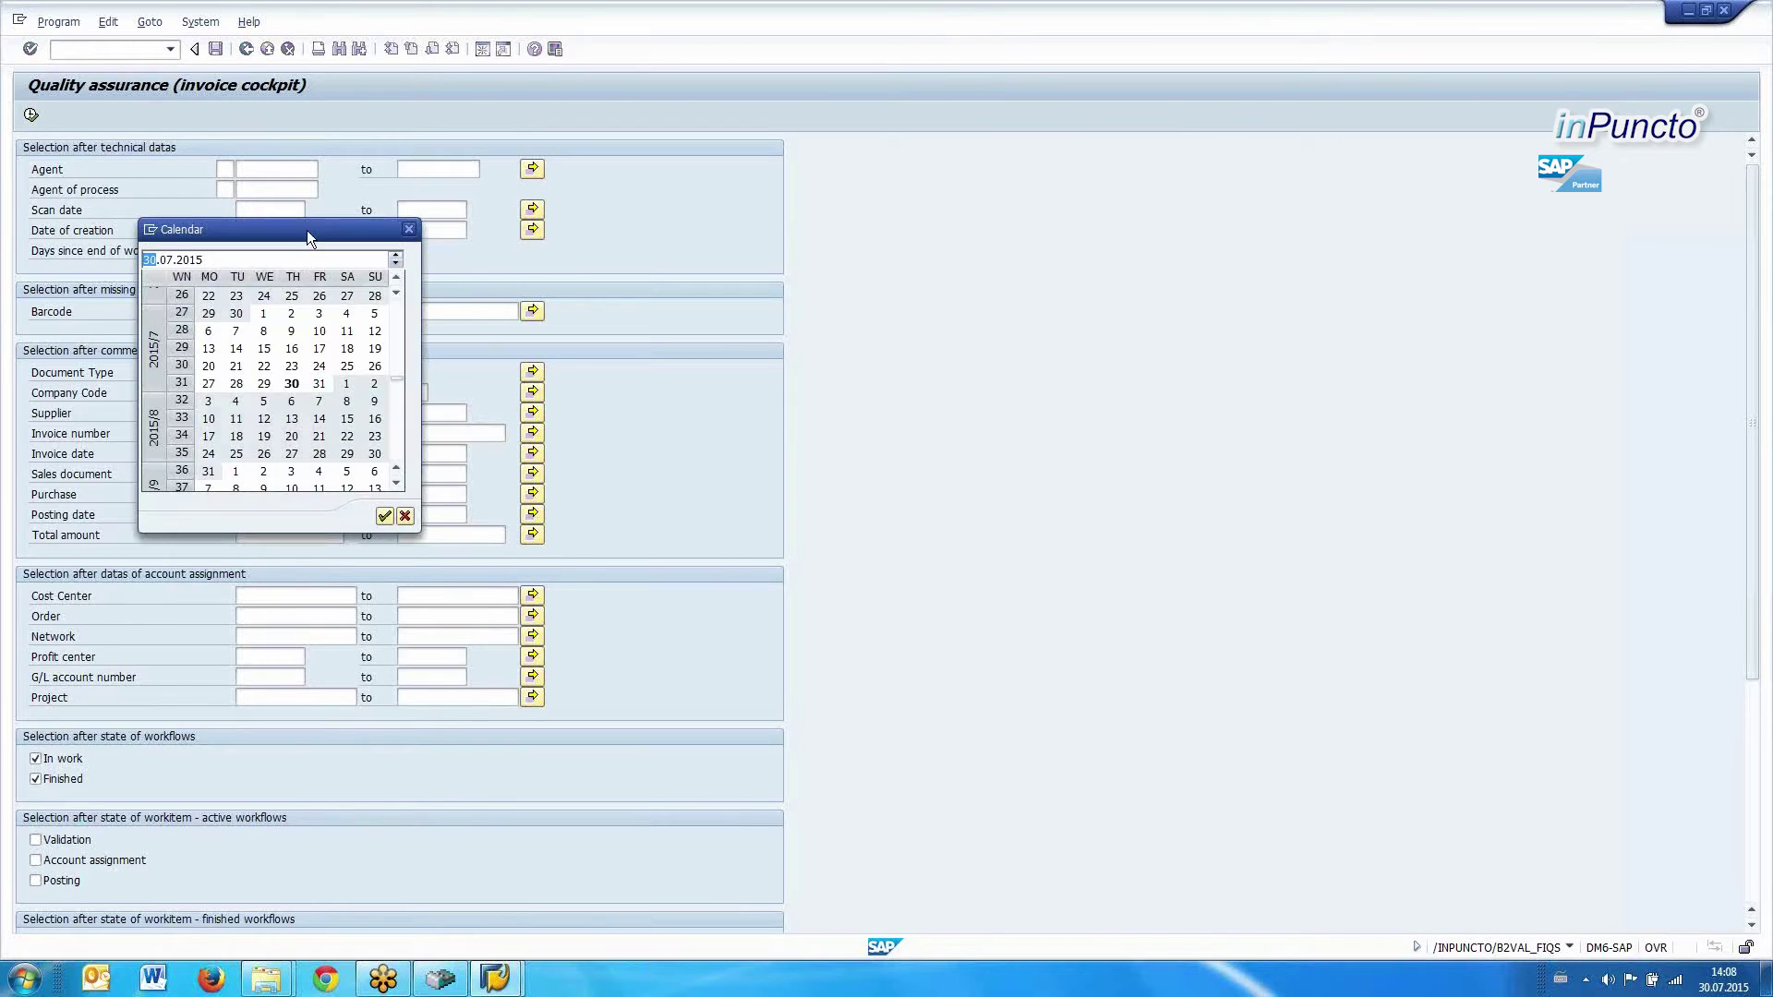
pyautogui.doubleClick(292, 383)
pyautogui.click(30, 114)
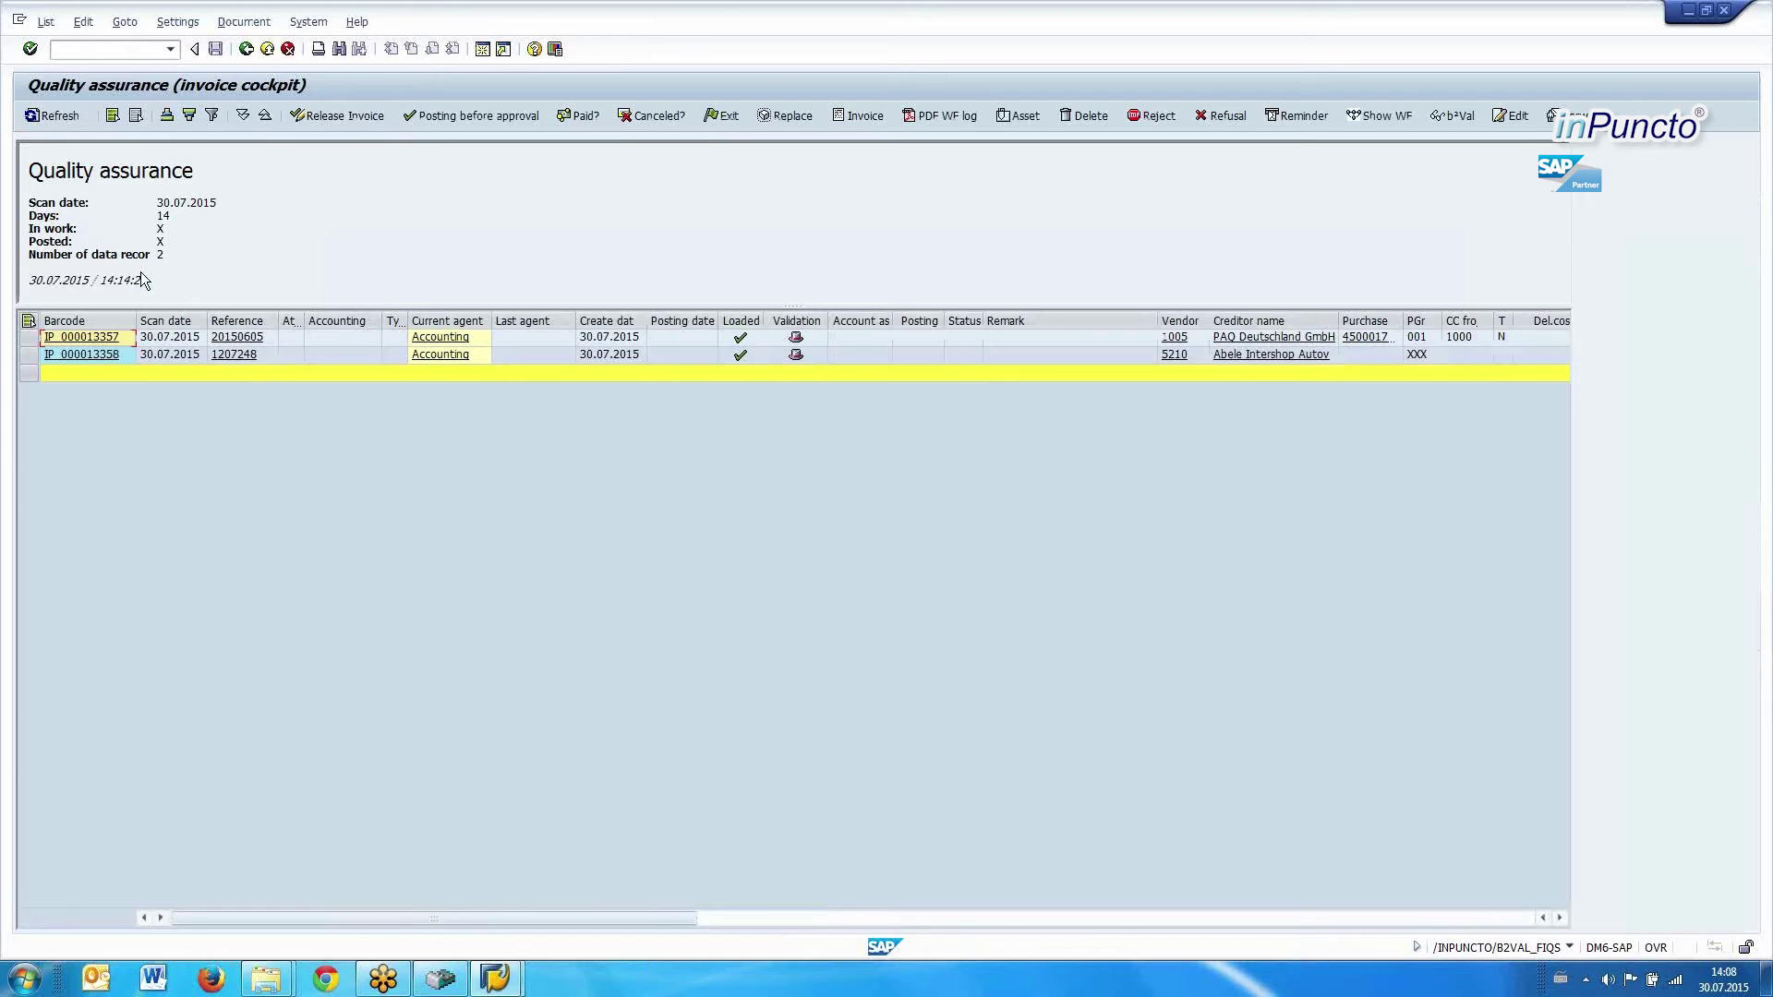
# - Expand invoice IP_000013357's Accounting agent group into its nine individual agents
pyautogui.click(34, 339)
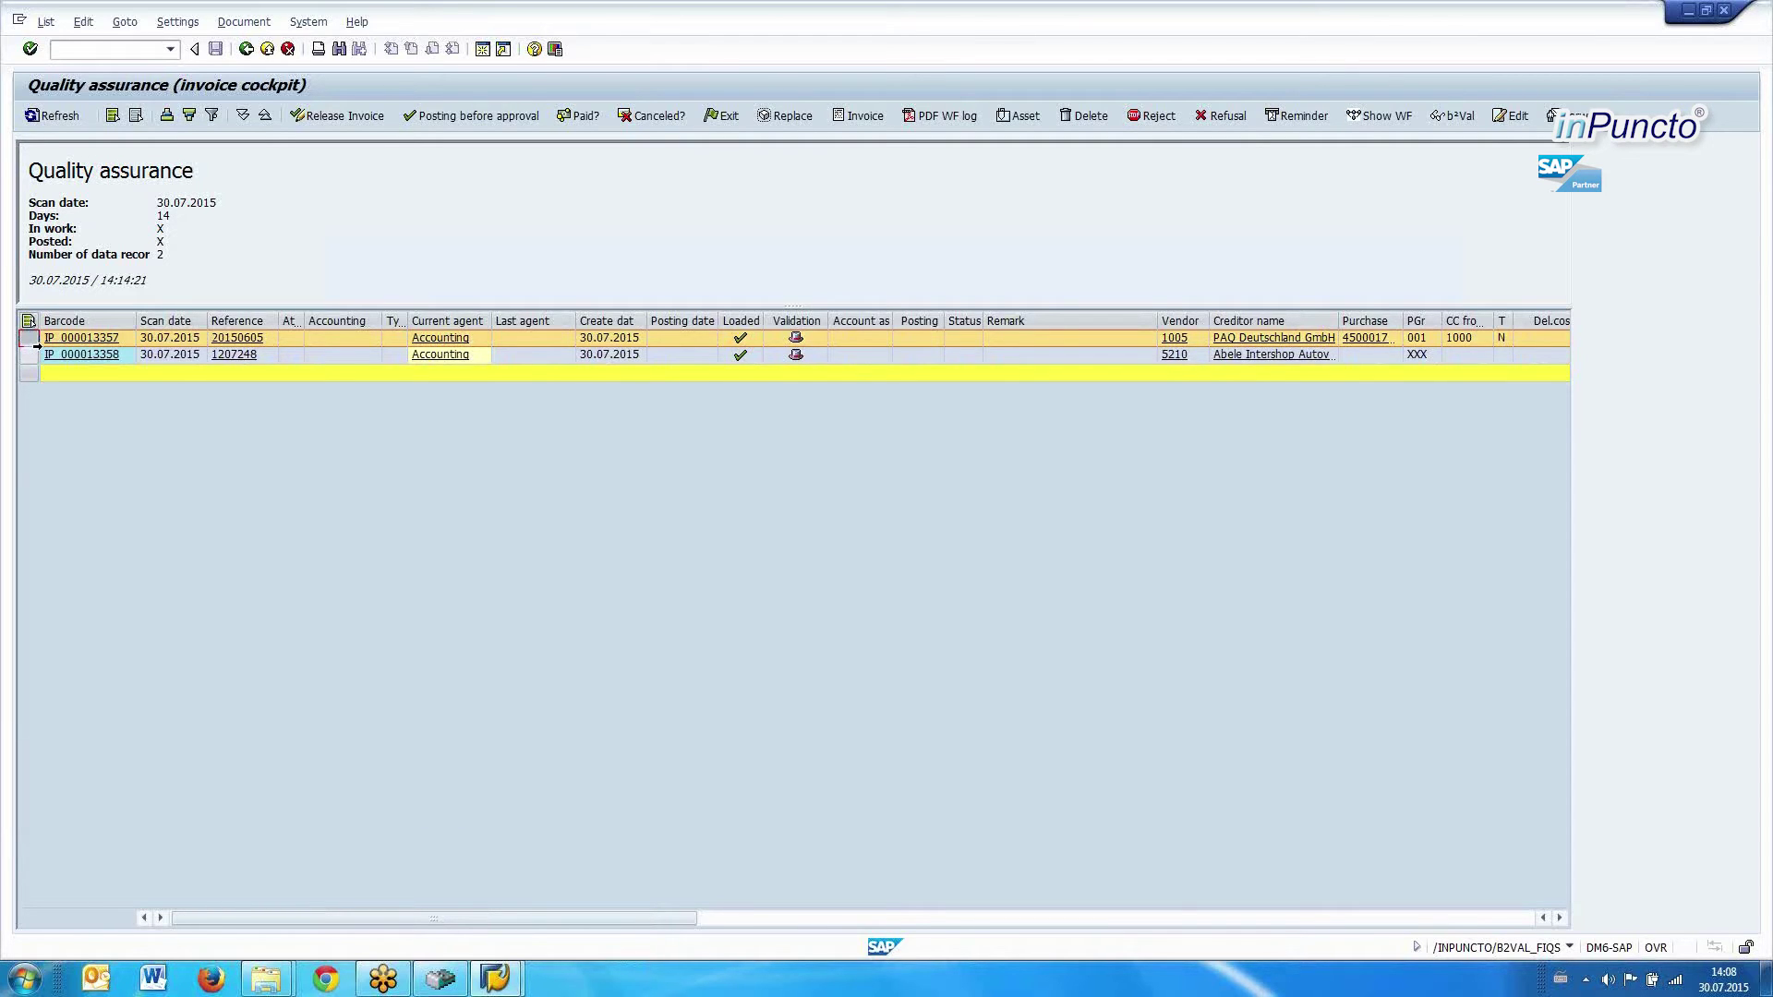
pyautogui.click(462, 339)
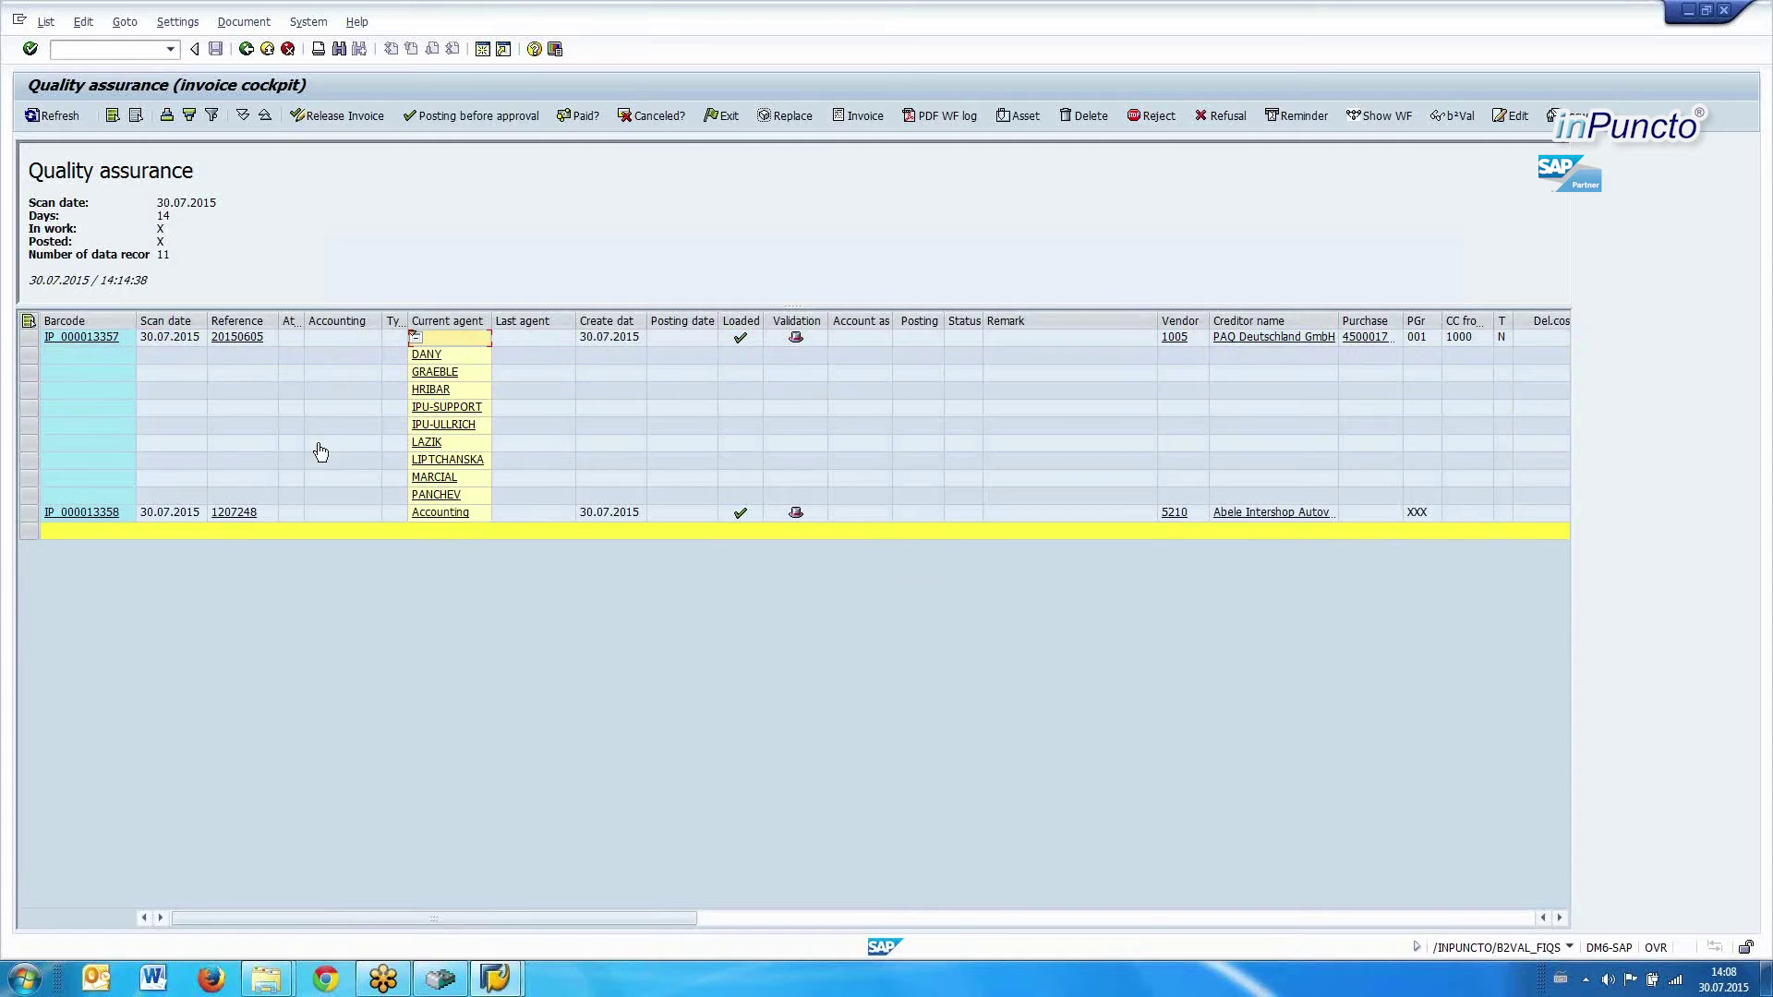
# - Launch biz²DocumentControl with invoice IP_000013357 from its Barcode link
pyautogui.click(89, 342)
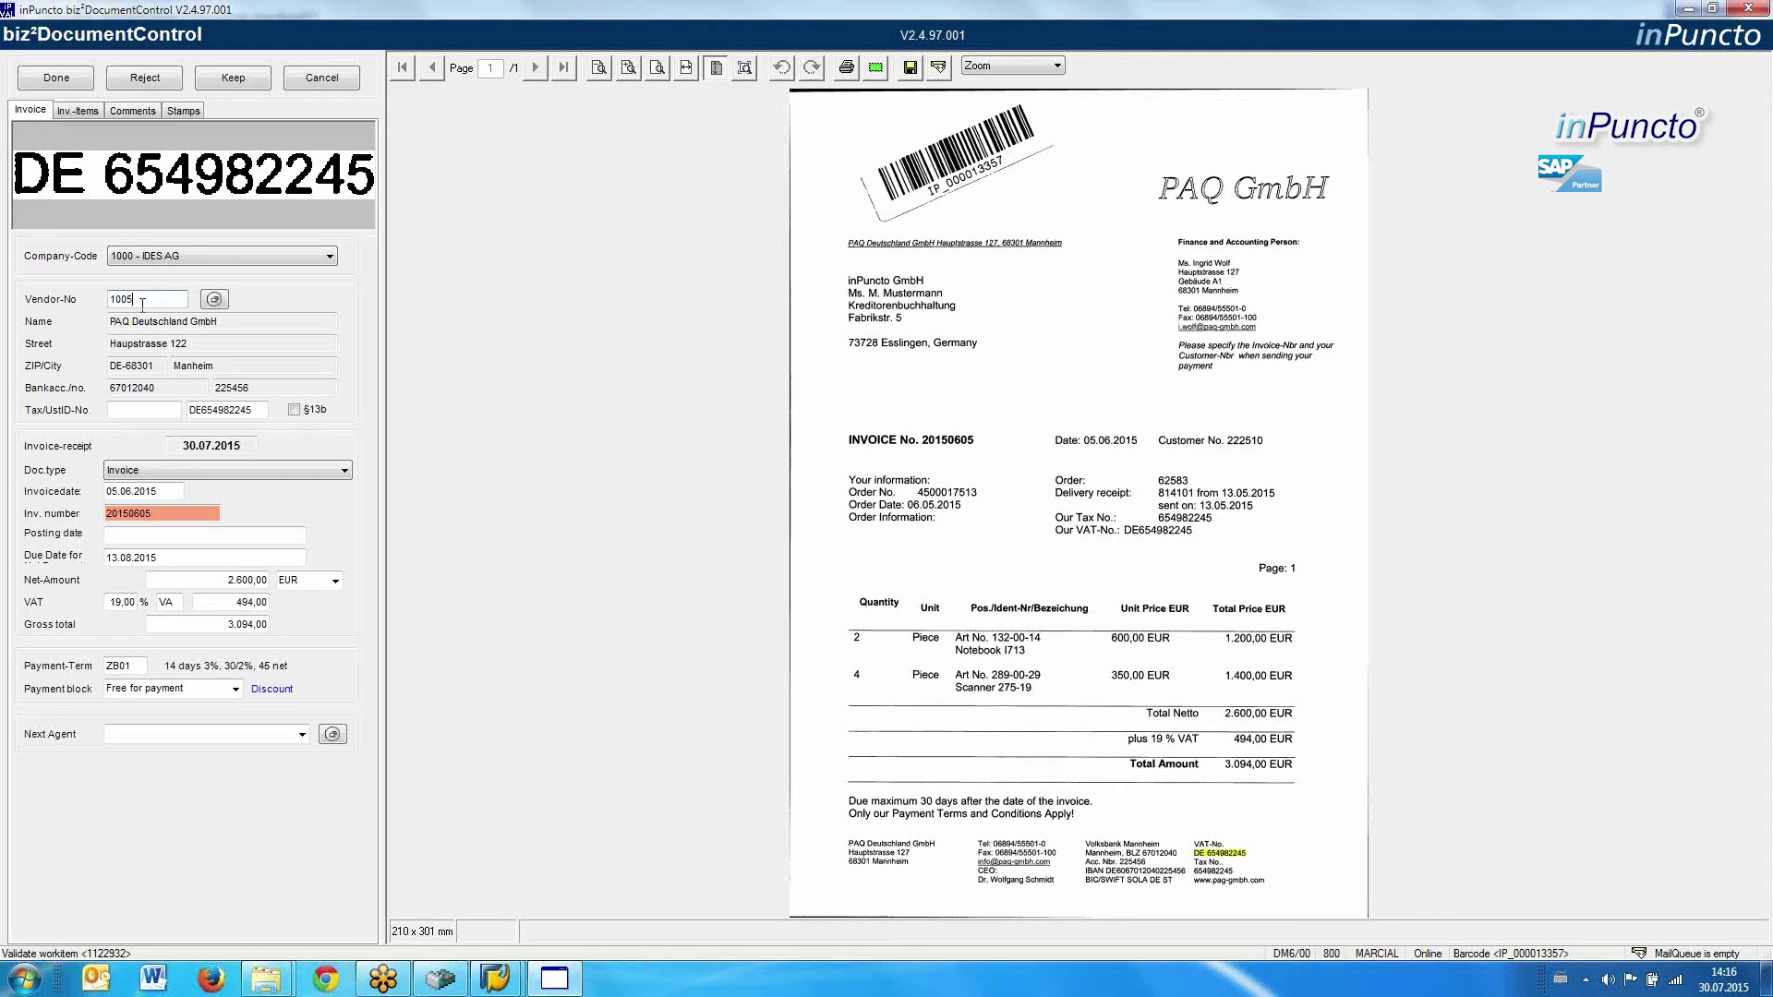
# - Re-capture VAT number DE654982245 from the image, verify the invoice date, and show the items
pyautogui.click(236, 410)
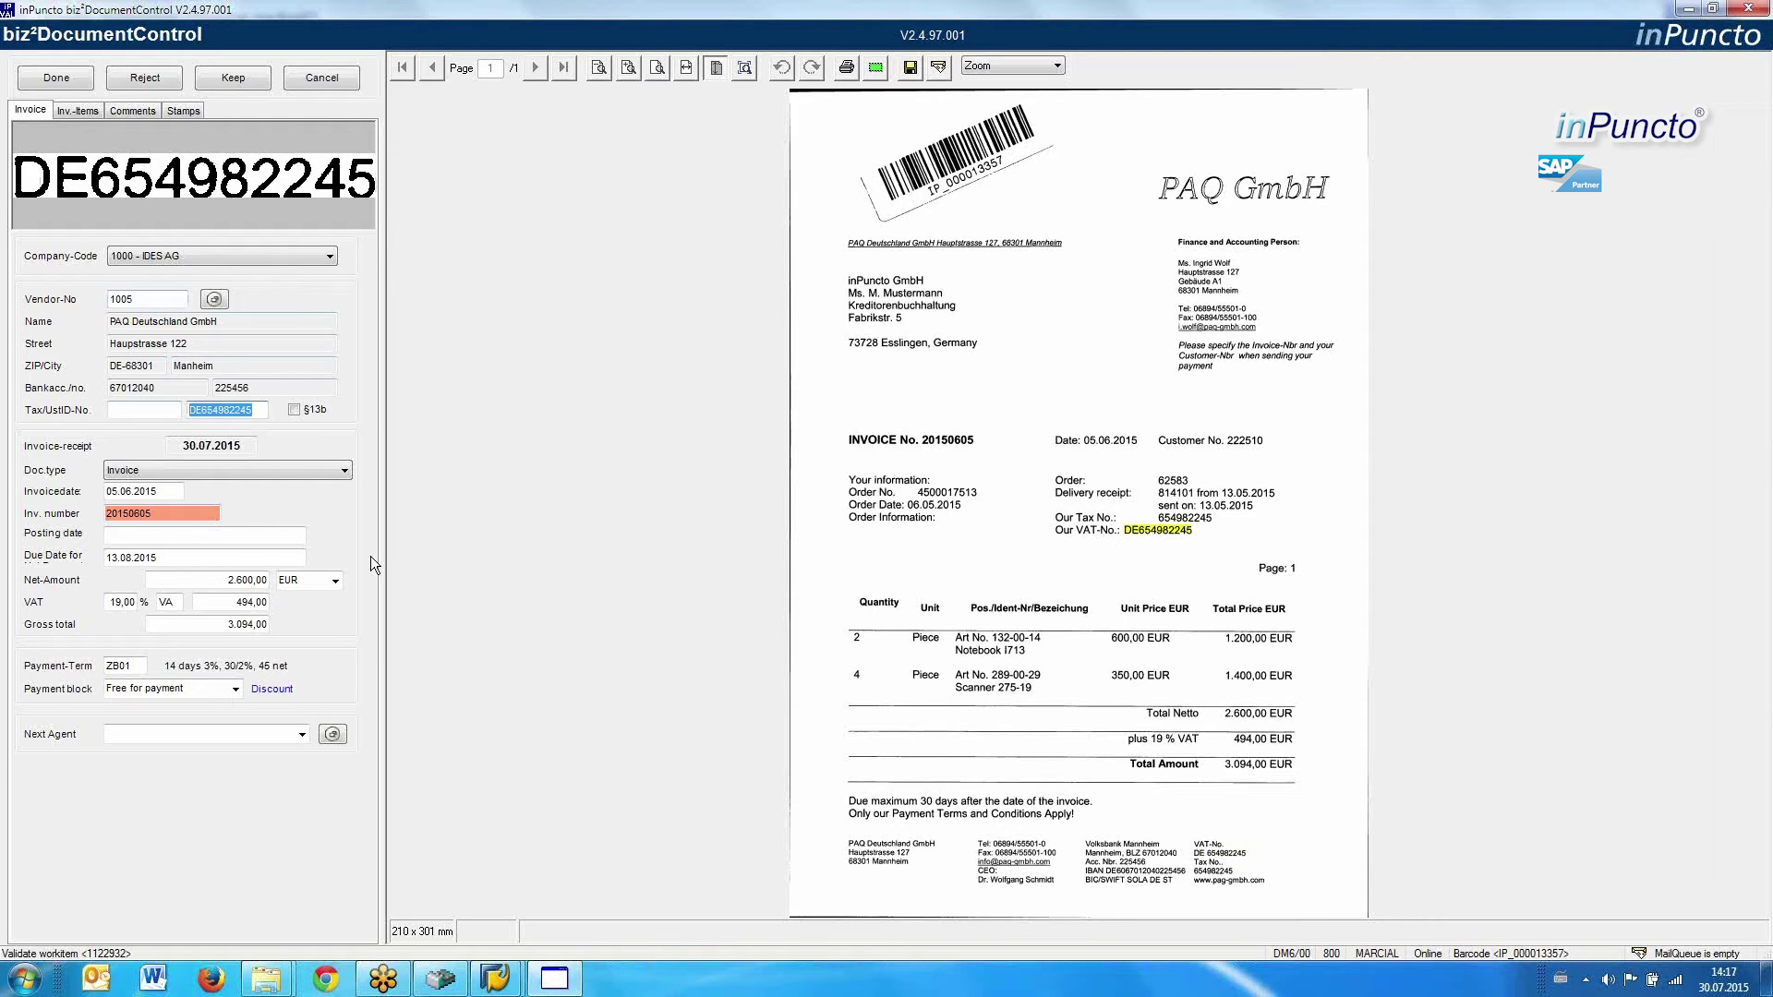
pyautogui.press('Delete')
pyautogui.click(1148, 532)
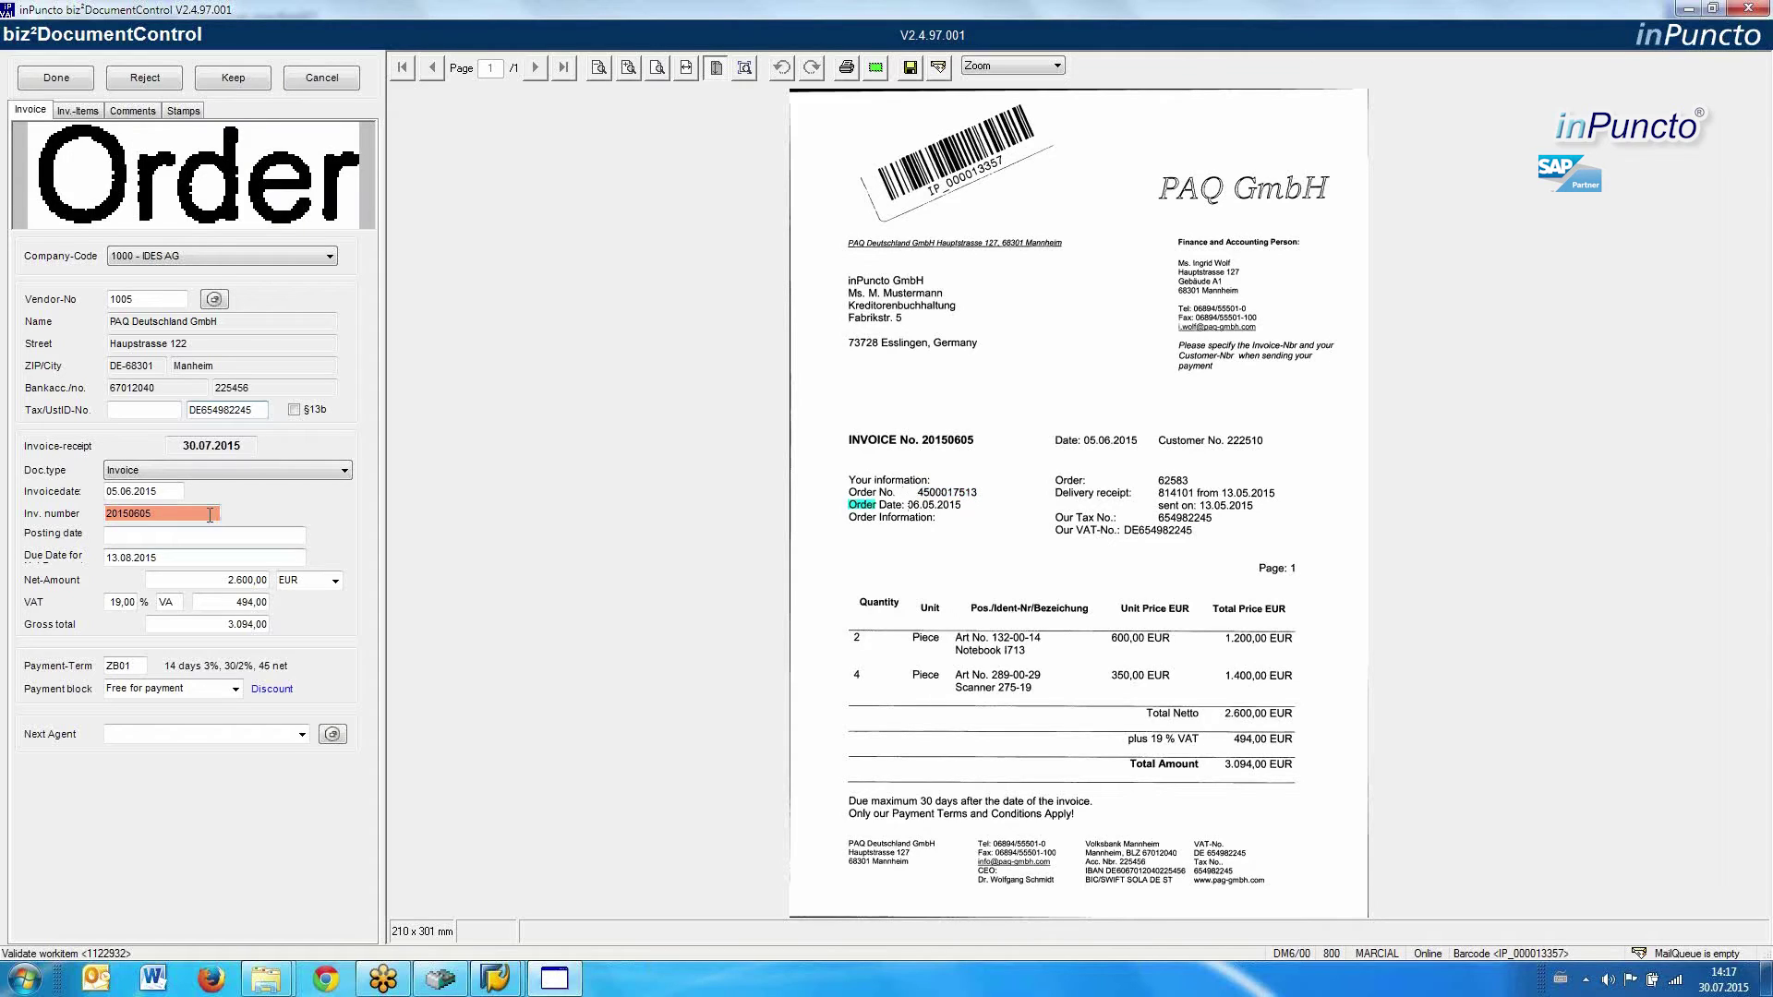
pyautogui.click(180, 500)
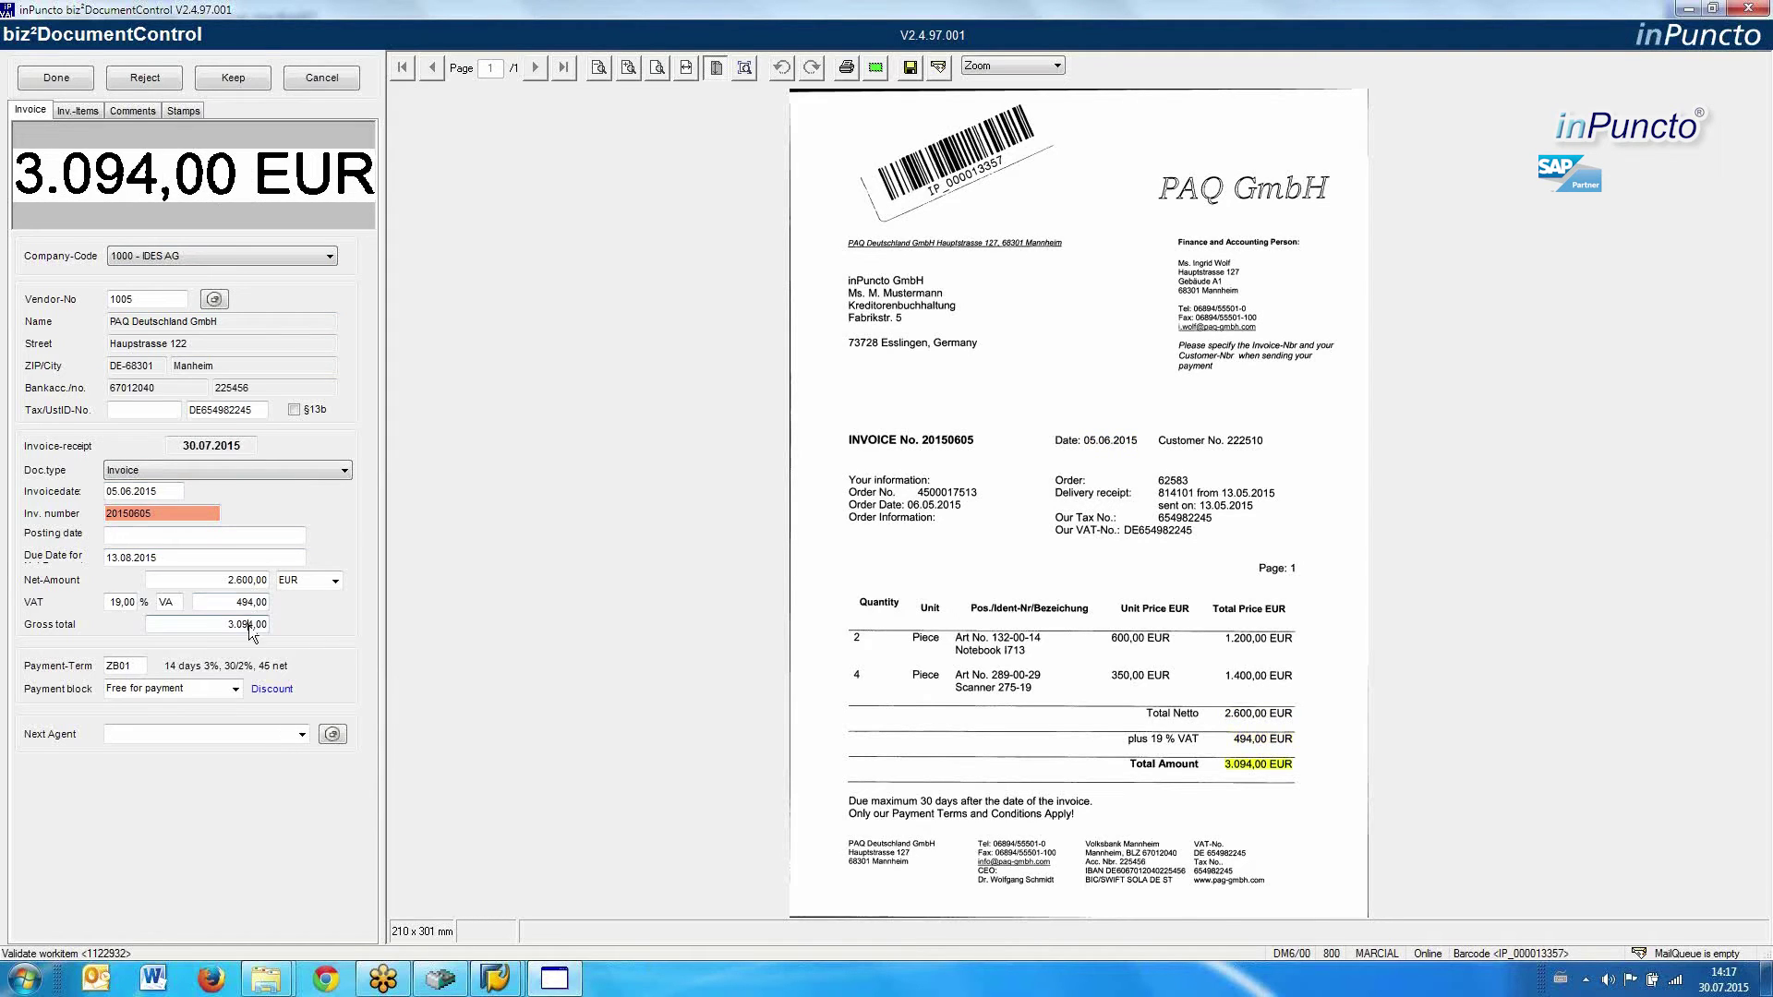
pyautogui.click(94, 113)
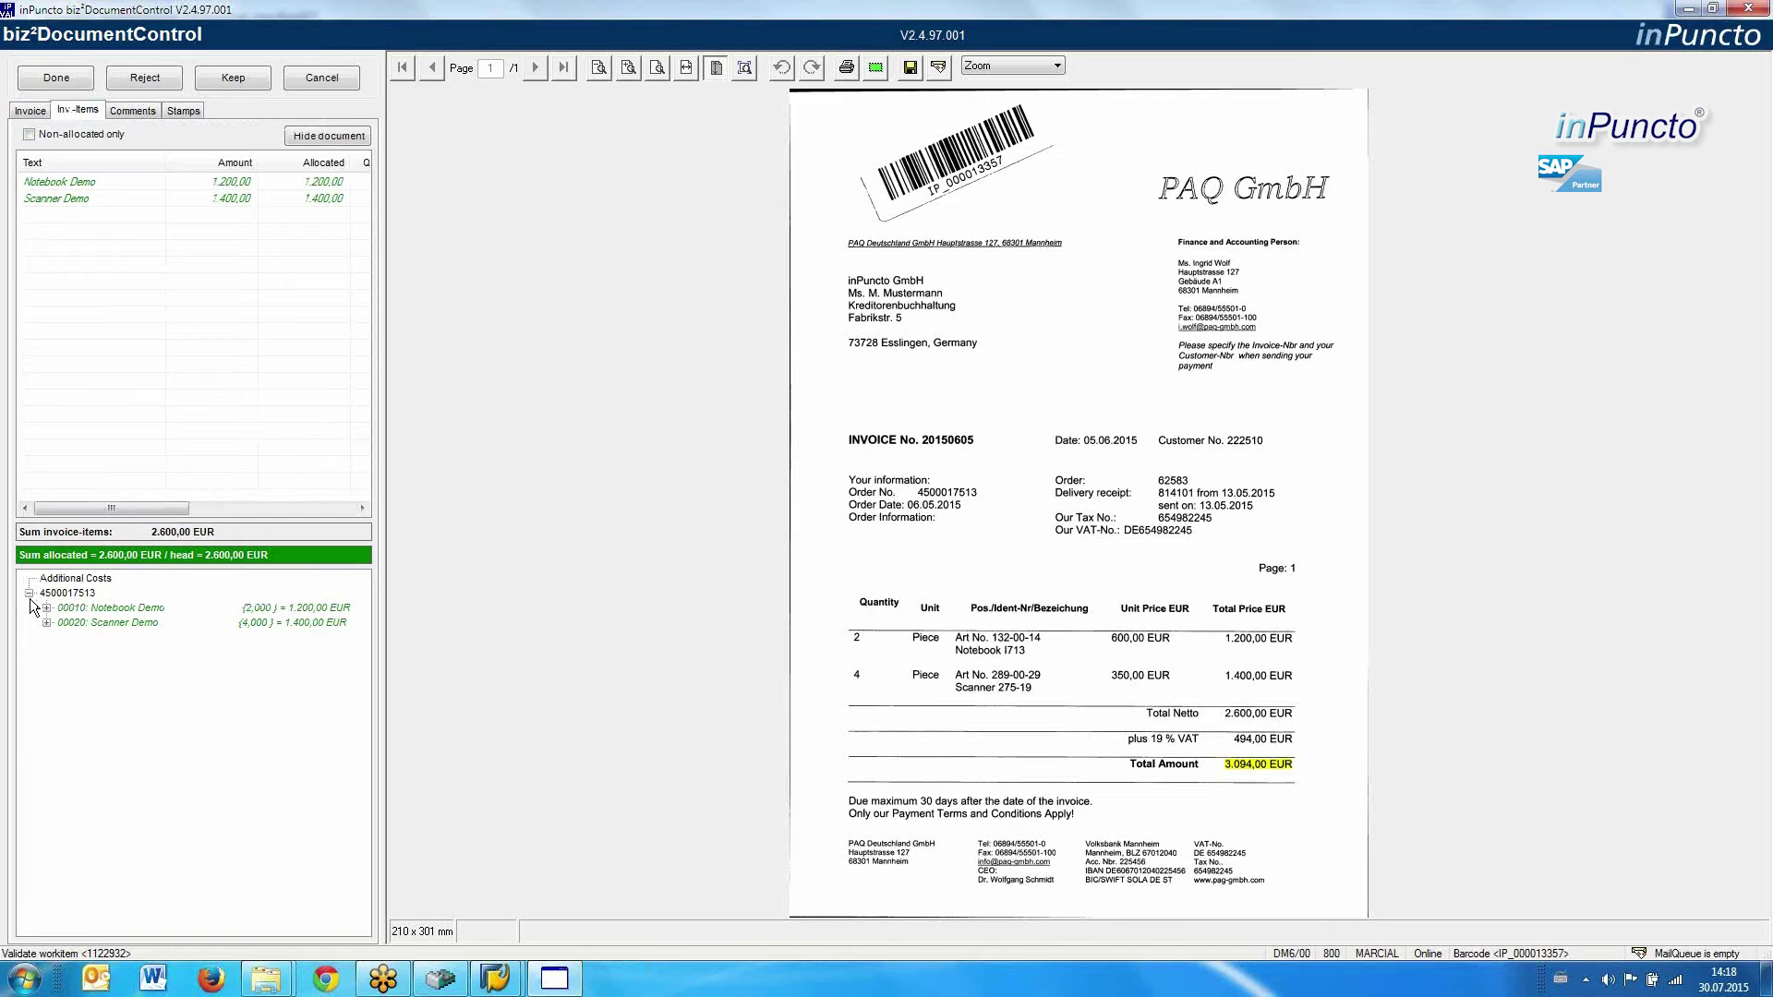
# - Expand both items' allocations and add the comment 'Helo every thing is ok'
pyautogui.click(46, 608)
pyautogui.click(46, 652)
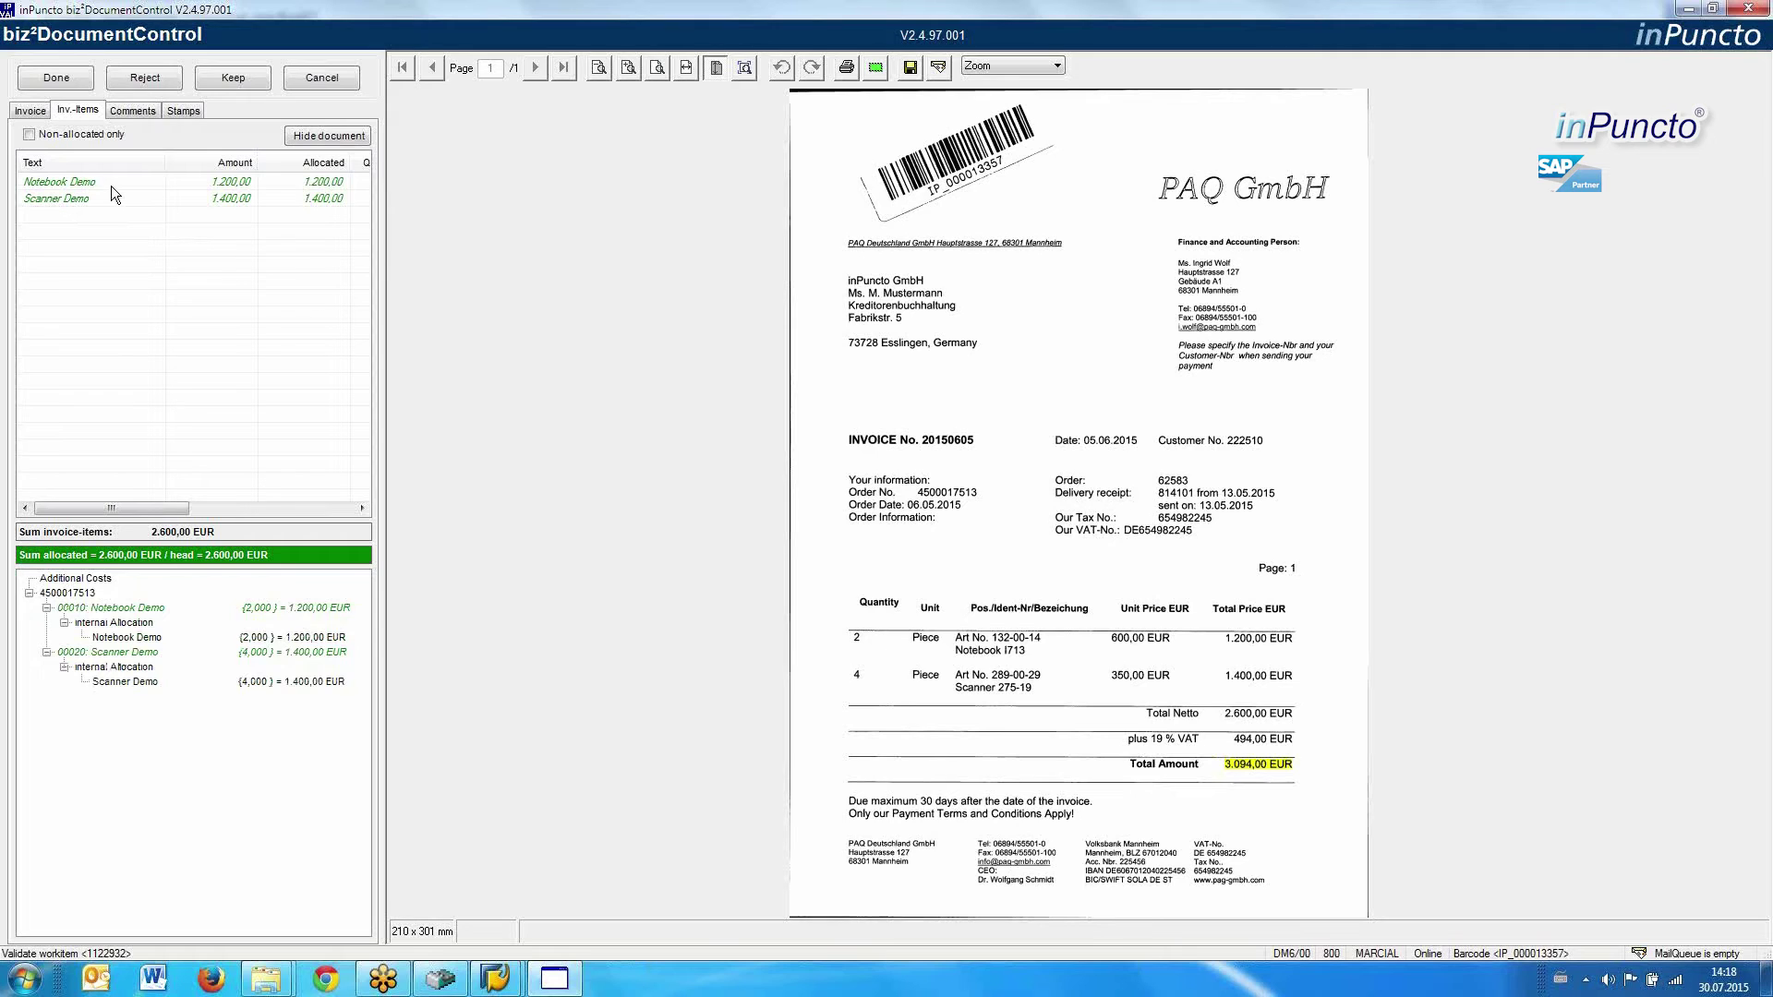
pyautogui.click(133, 113)
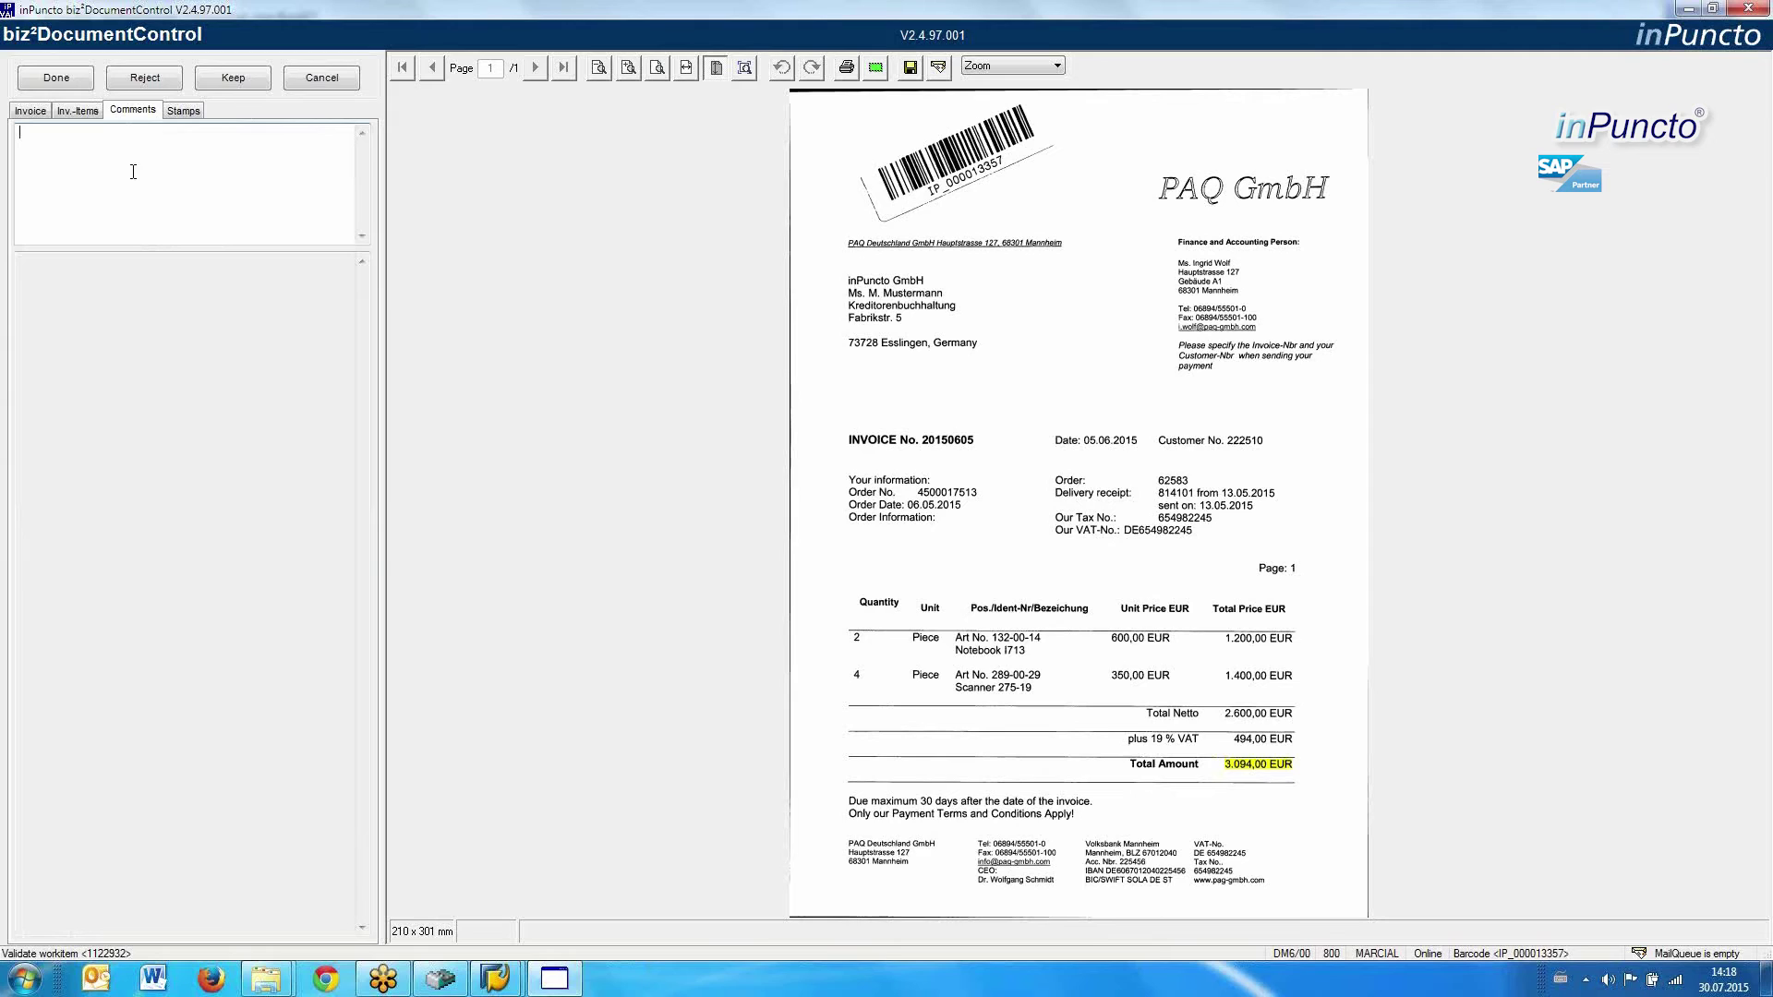
pyautogui.write('Helo every thing is ok')
# - Annotate the invoice image with an 'ok?' text note on the Total Amount line
pyautogui.click(1055, 70)
pyautogui.click(1015, 107)
pyautogui.click(1102, 339)
pyautogui.write('ok?')
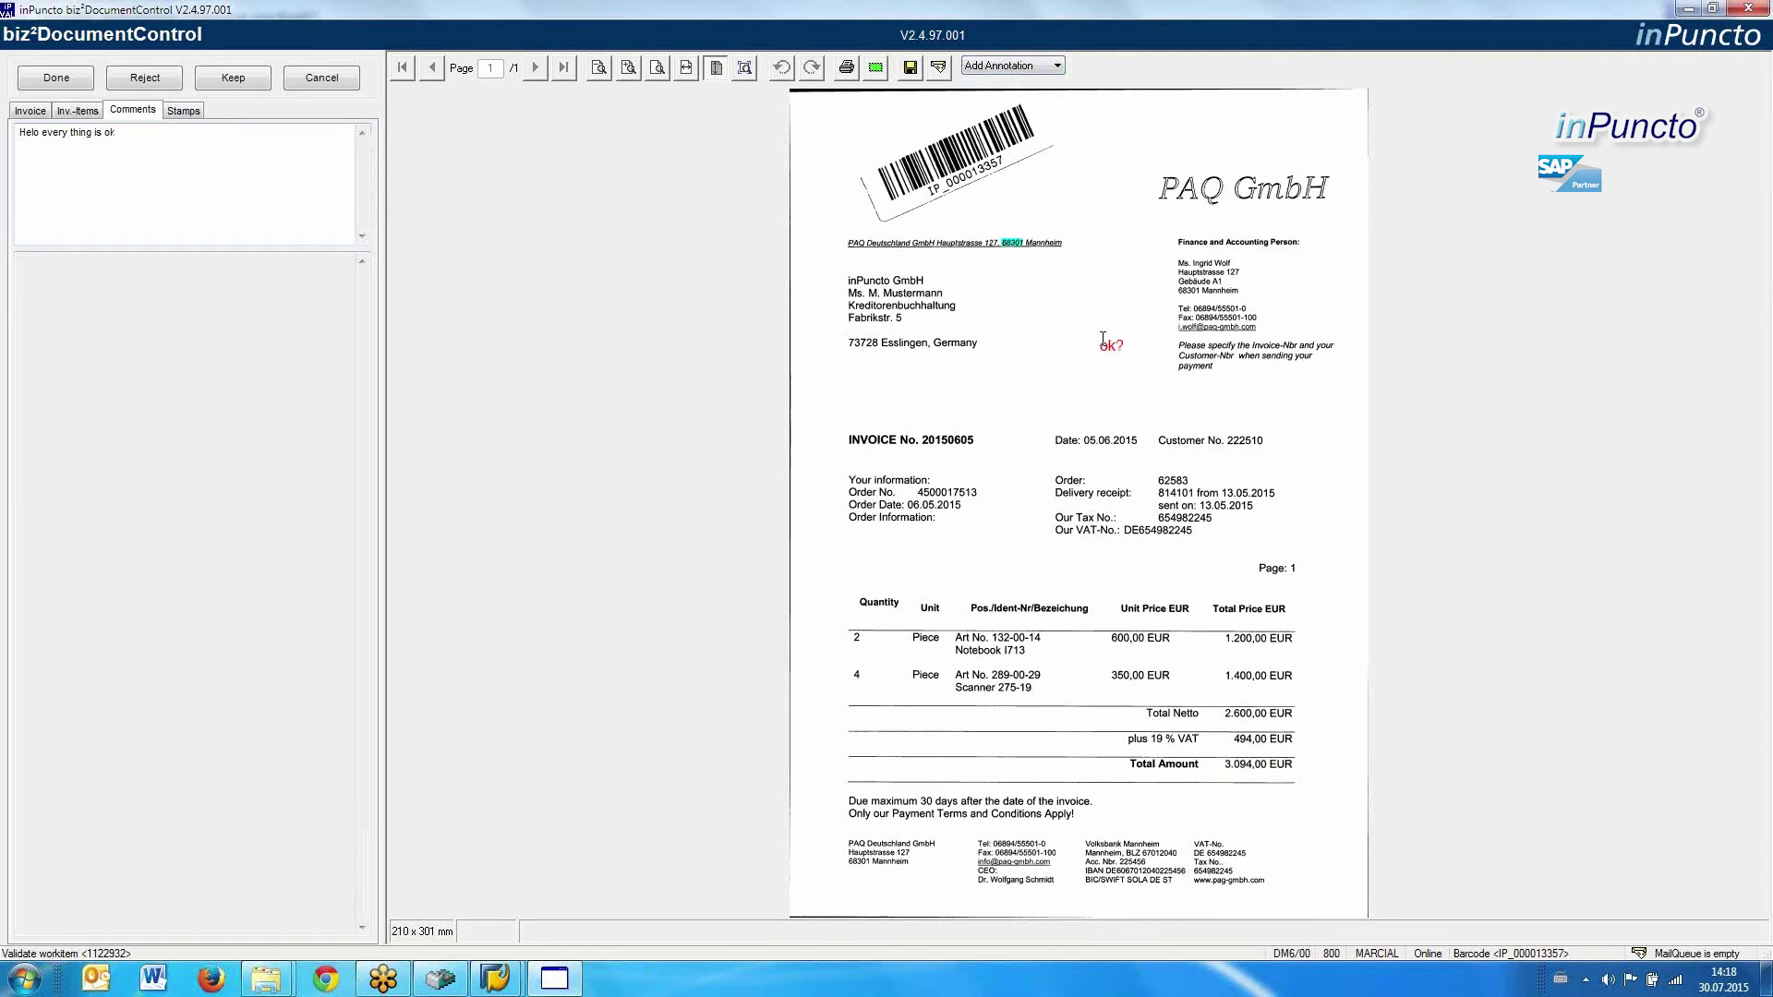
pyautogui.moveTo(1135, 309)
pyautogui.mouseDown()
pyautogui.moveTo(1230, 558)
pyautogui.moveTo(1275, 812)
pyautogui.mouseUp()
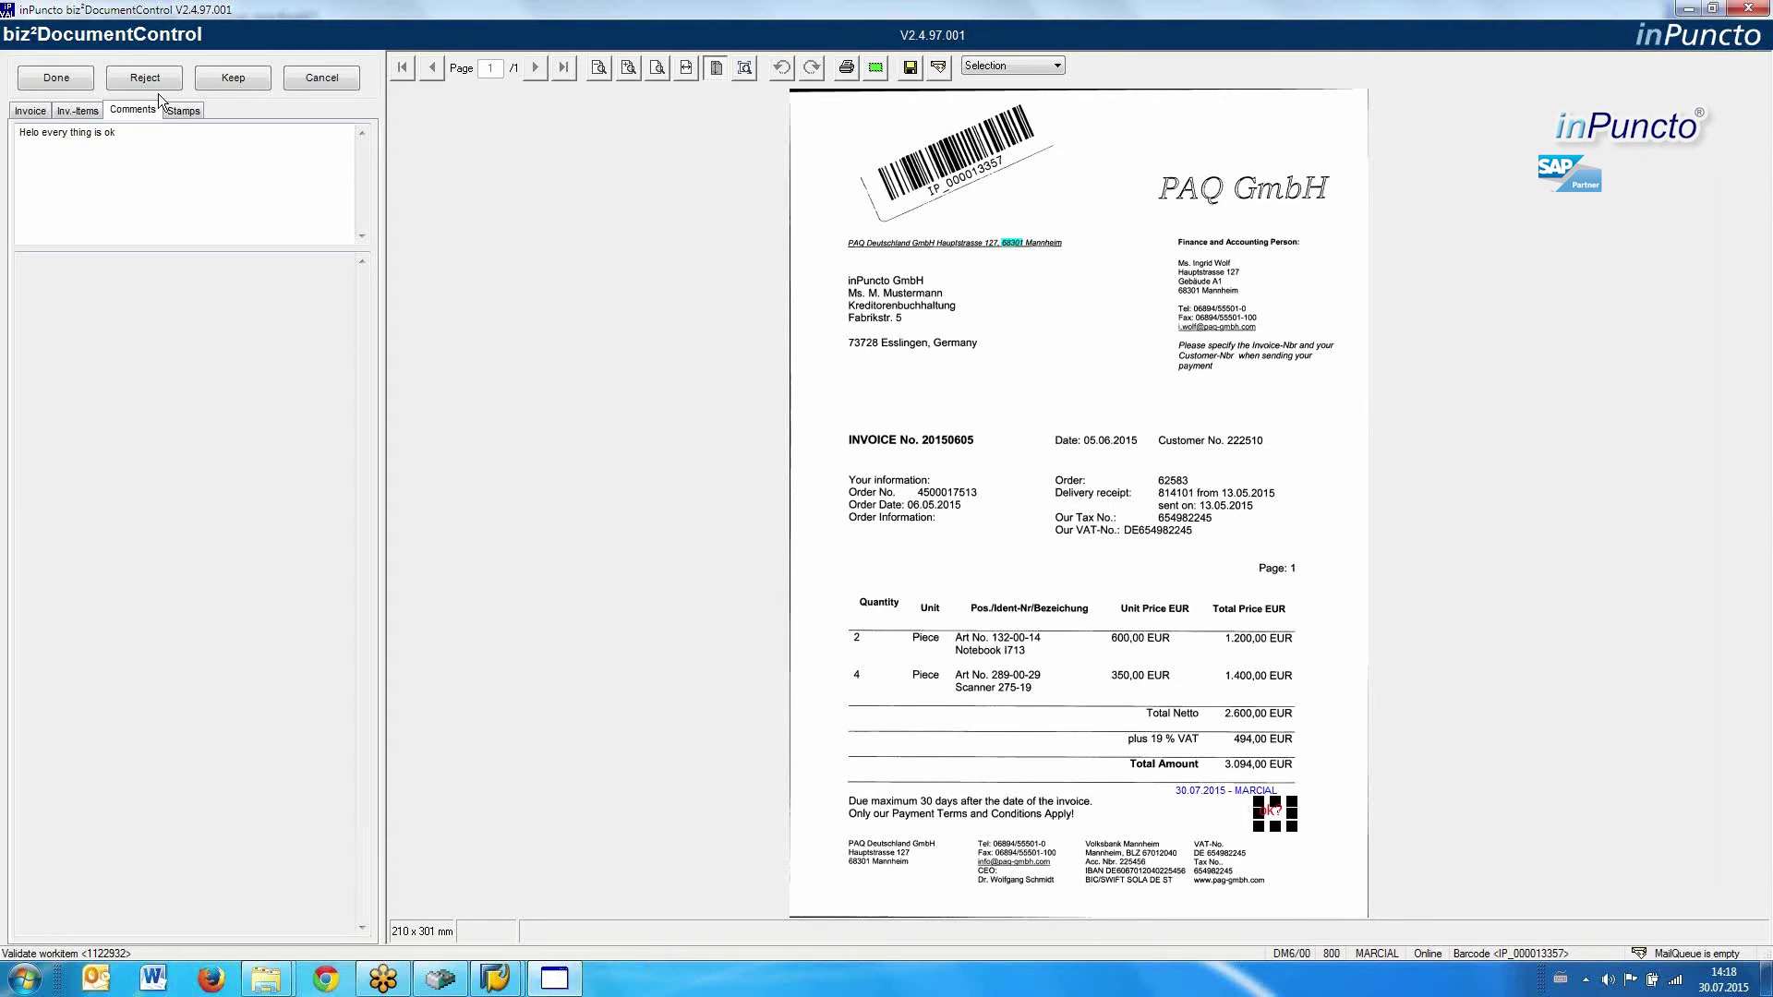
pyautogui.click(185, 110)
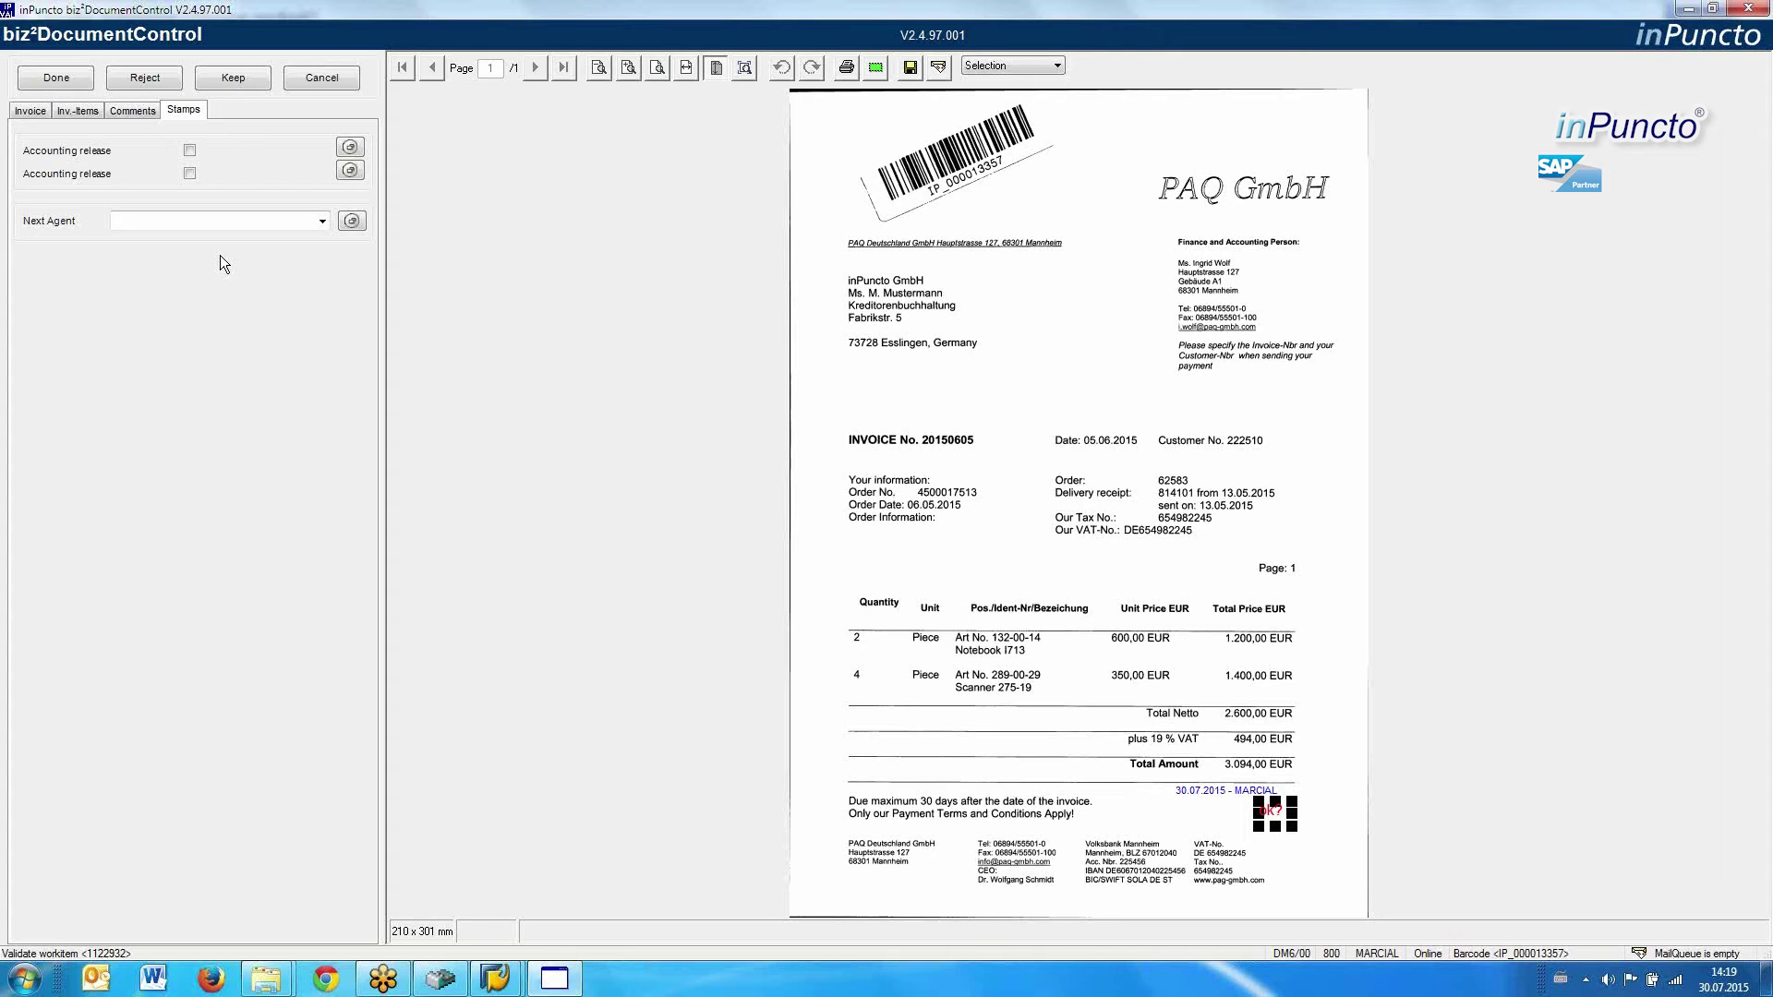
# - Stamp the first Accounting release, make the stamping user next agent, and complete the invoice
pyautogui.click(189, 150)
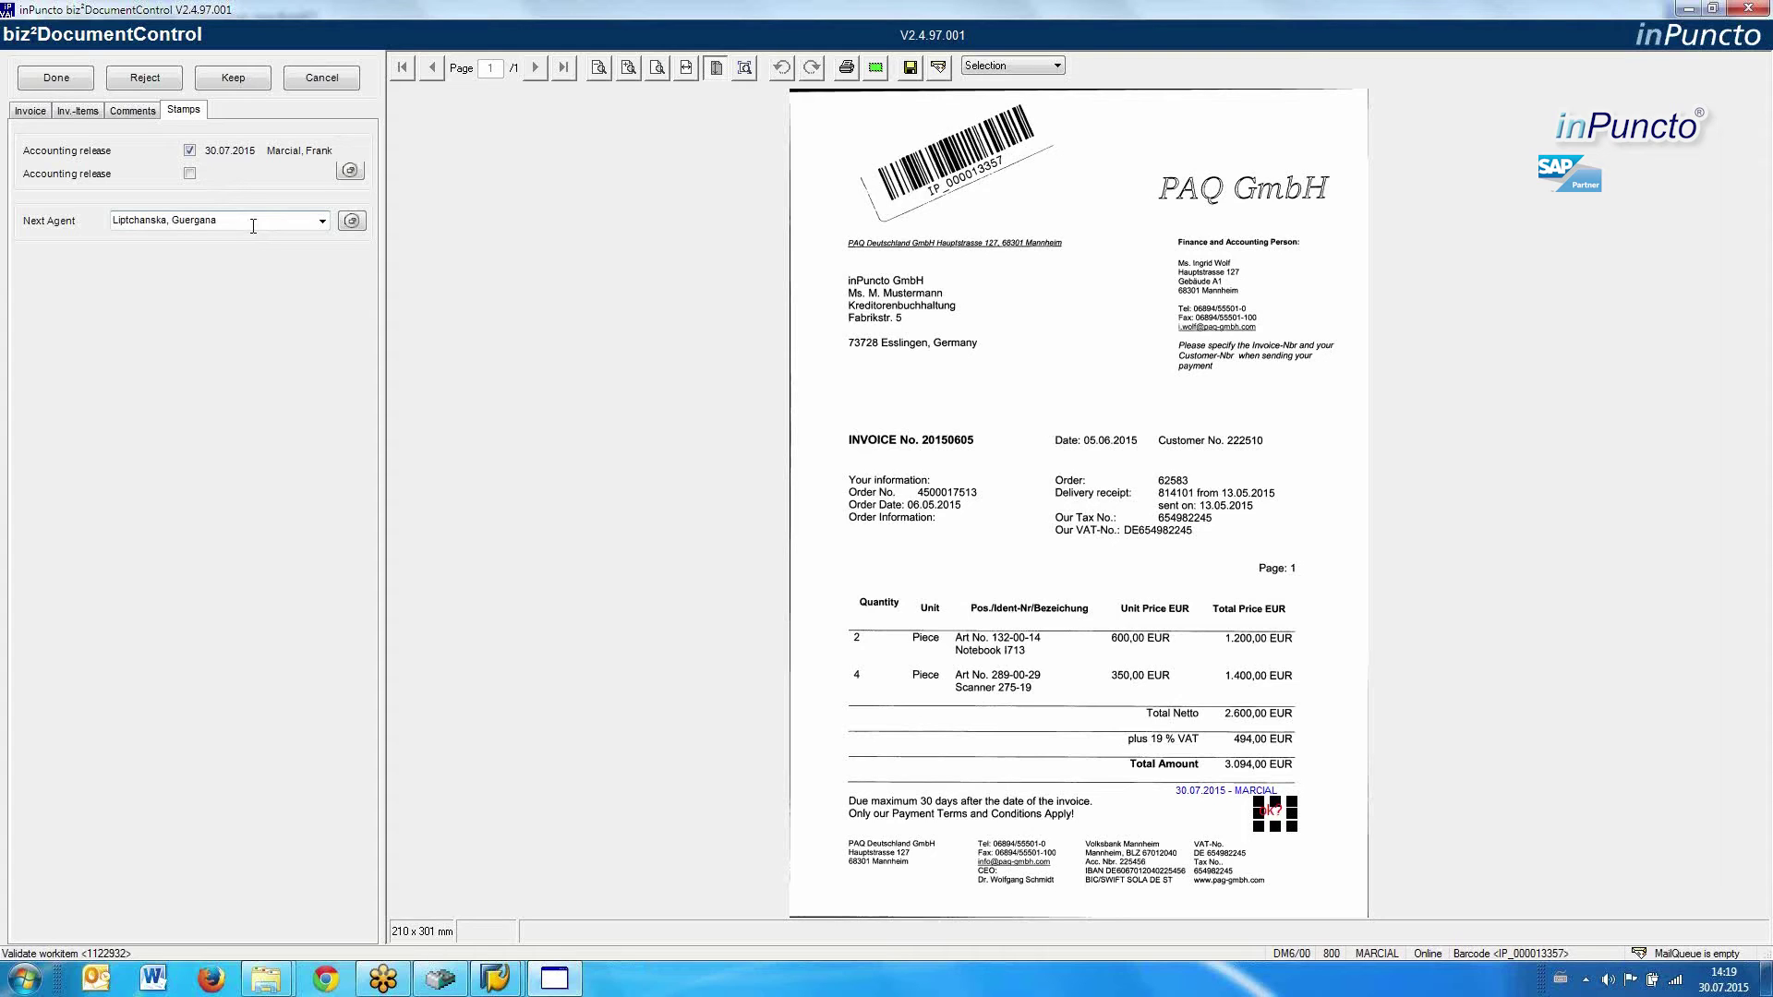
pyautogui.click(321, 222)
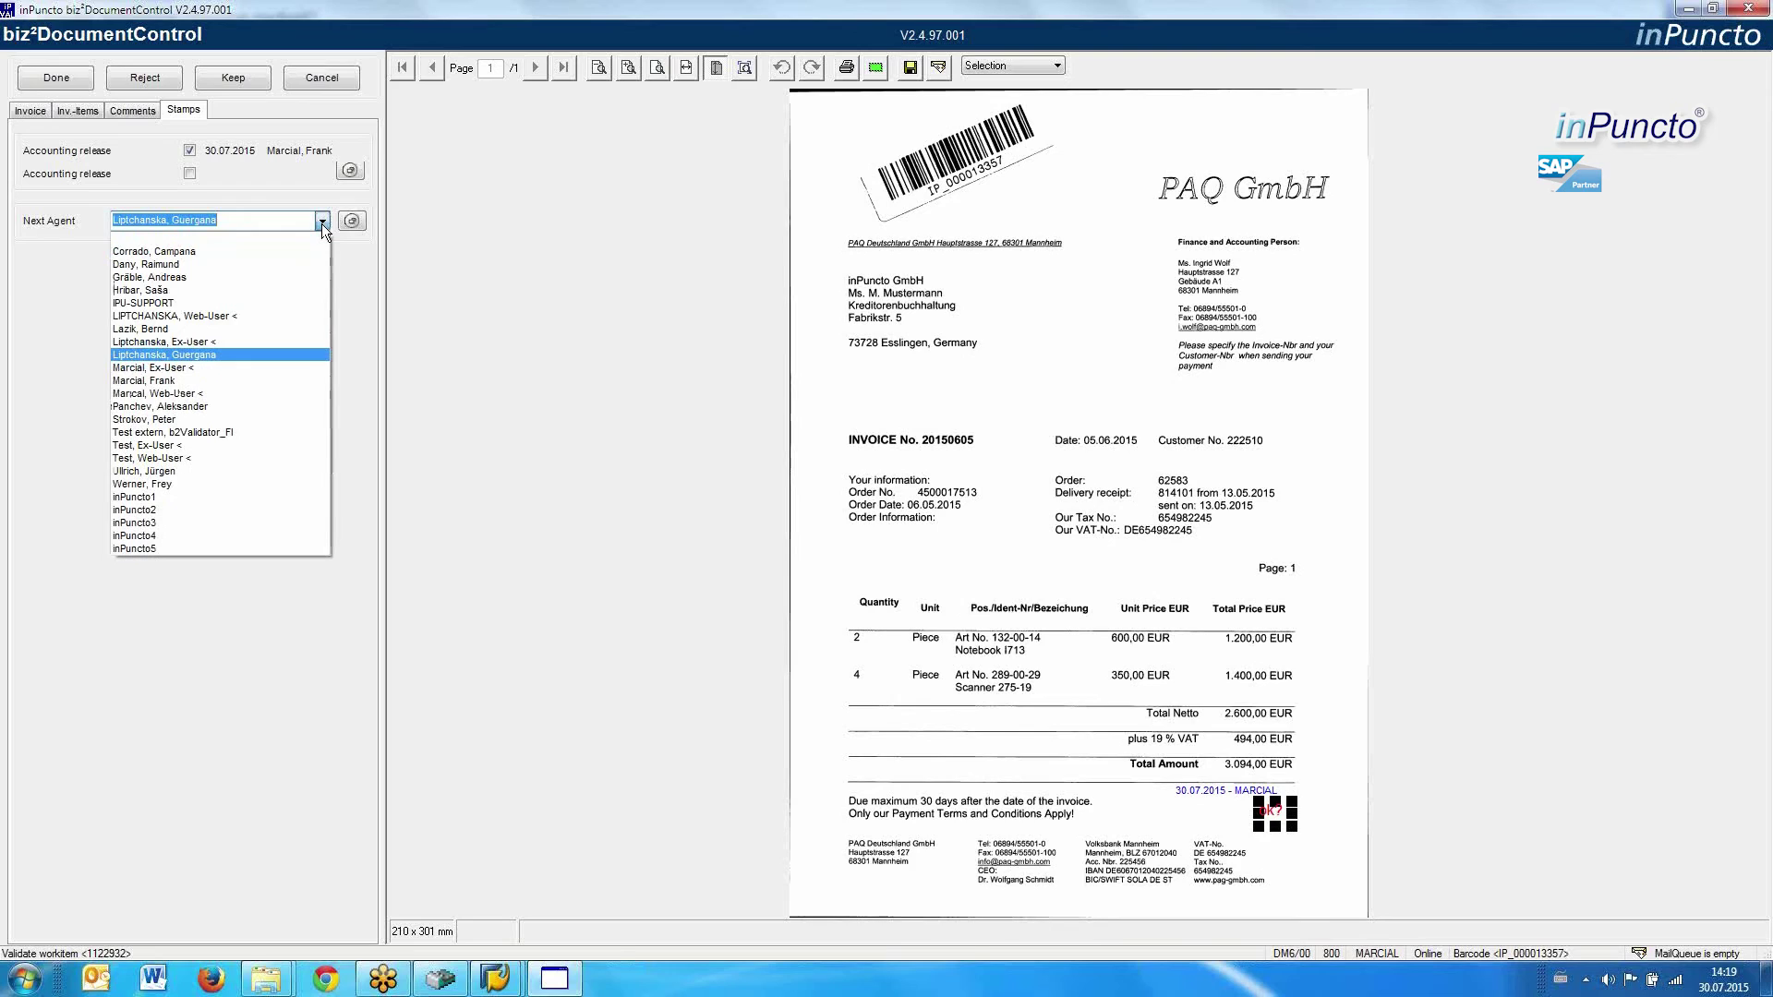
pyautogui.click(201, 379)
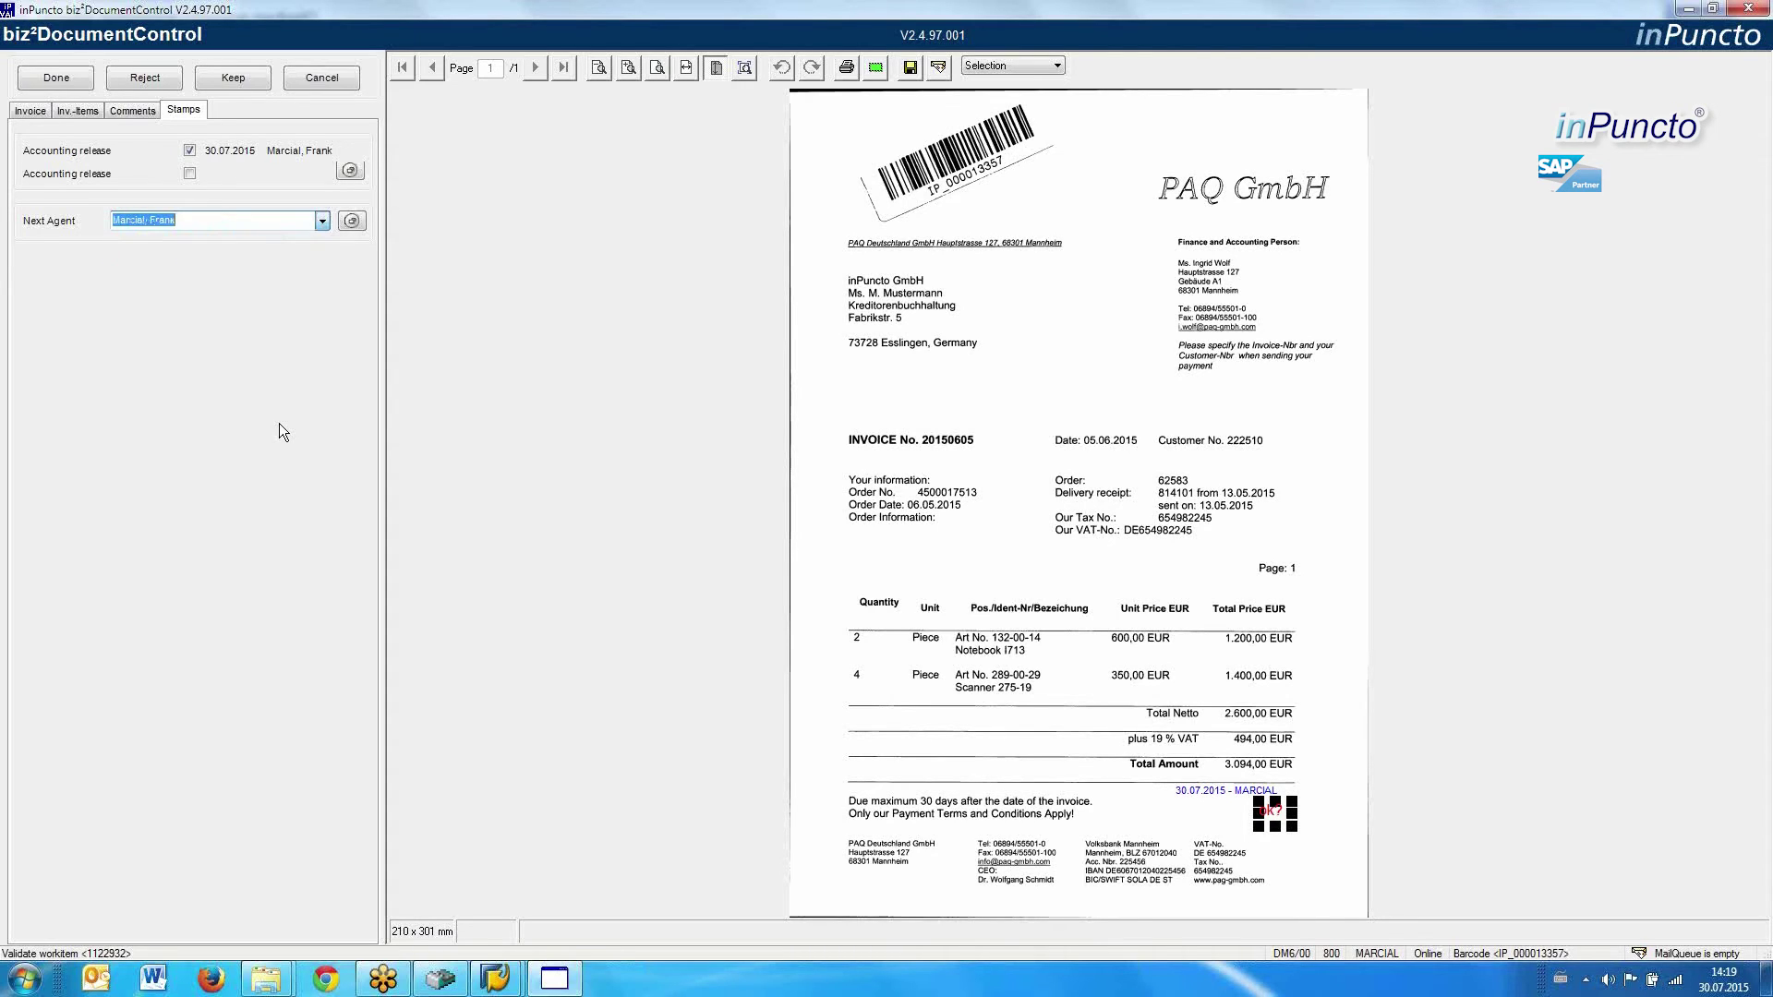
pyautogui.click(40, 79)
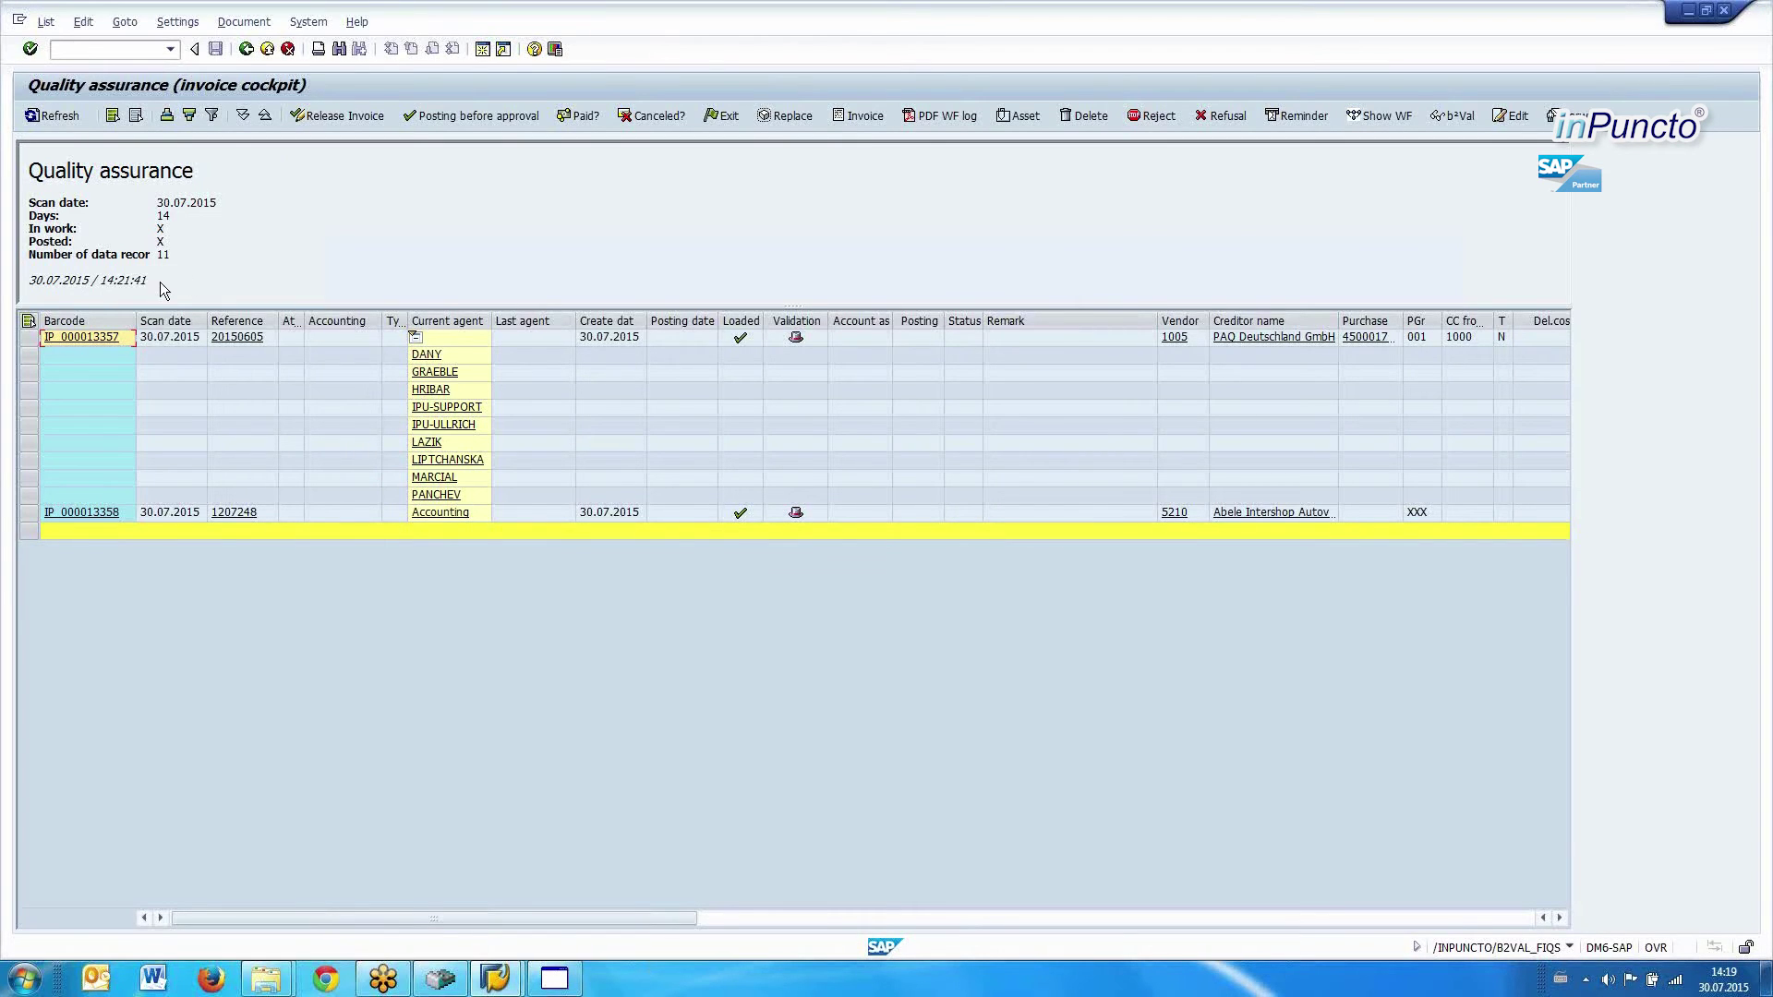
# - Release invoice IP_000013357 in the cockpit and reopen it for account assignment
pyautogui.click(28, 338)
pyautogui.click(333, 115)
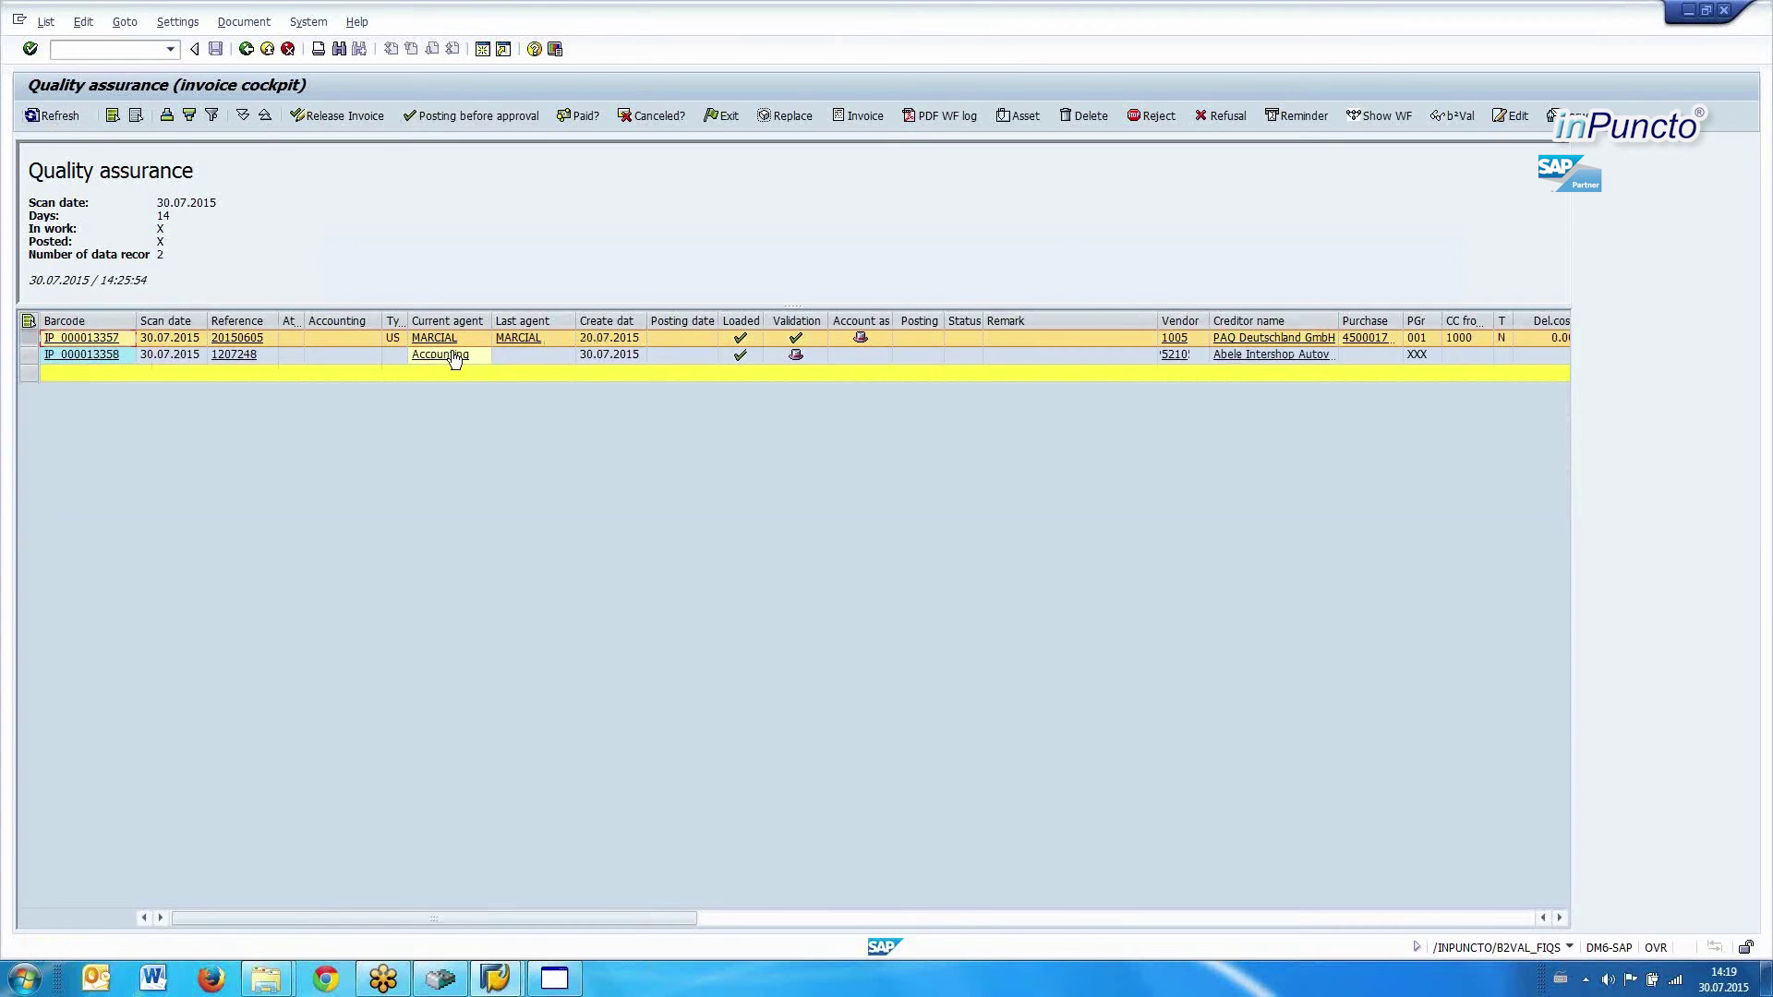
pyautogui.click(75, 348)
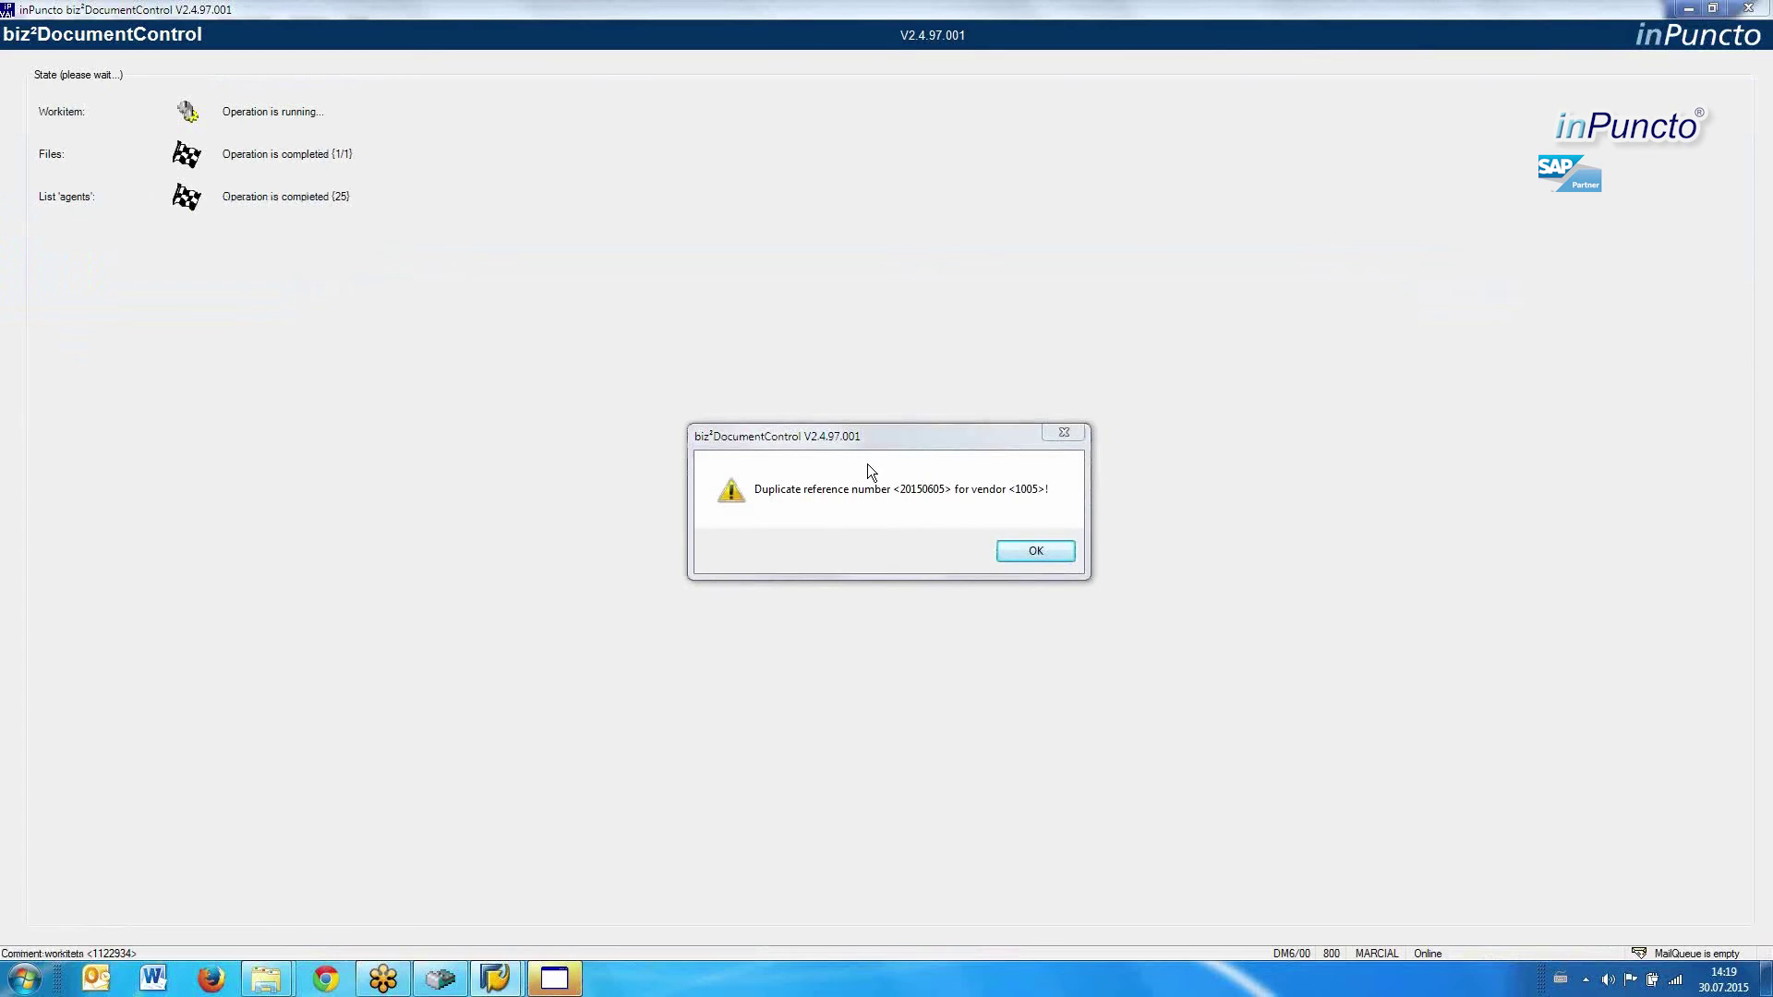
# - Acknowledge the duplicate reference warning, add the second Accounting release stamp dated 30.07.2015, and complete the work item
pyautogui.click(1057, 553)
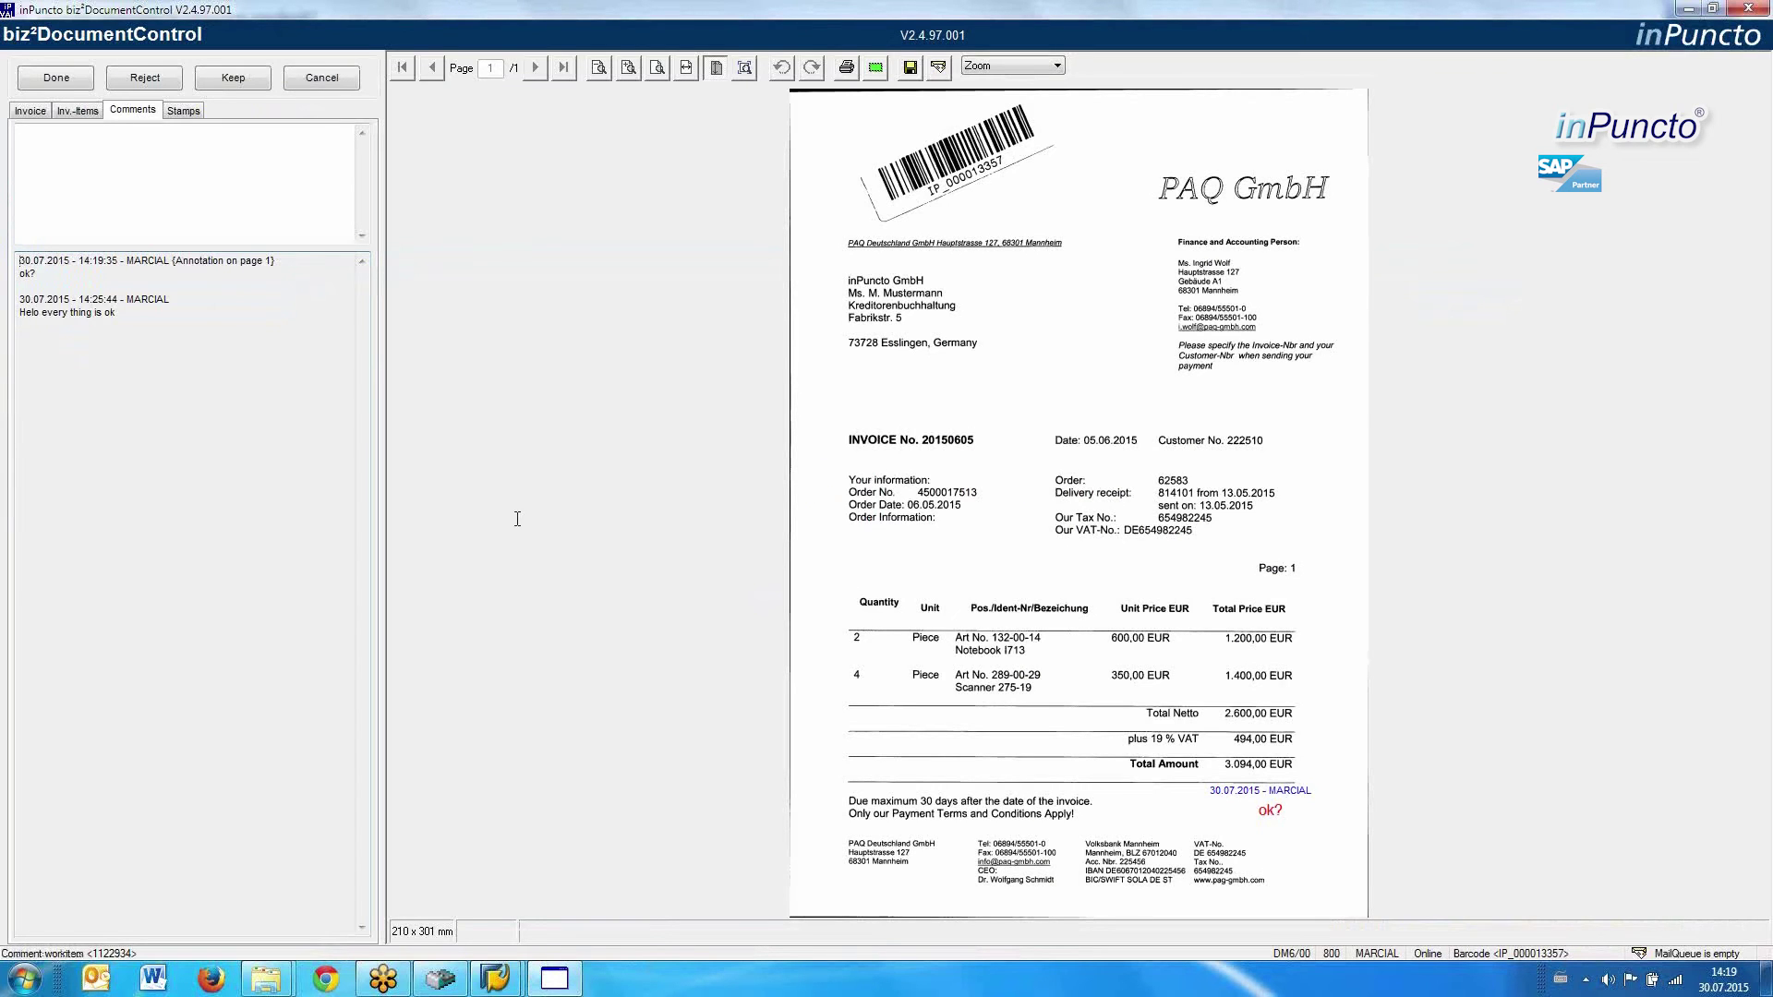
pyautogui.moveTo(76, 304); pyautogui.dragTo(6, 260)
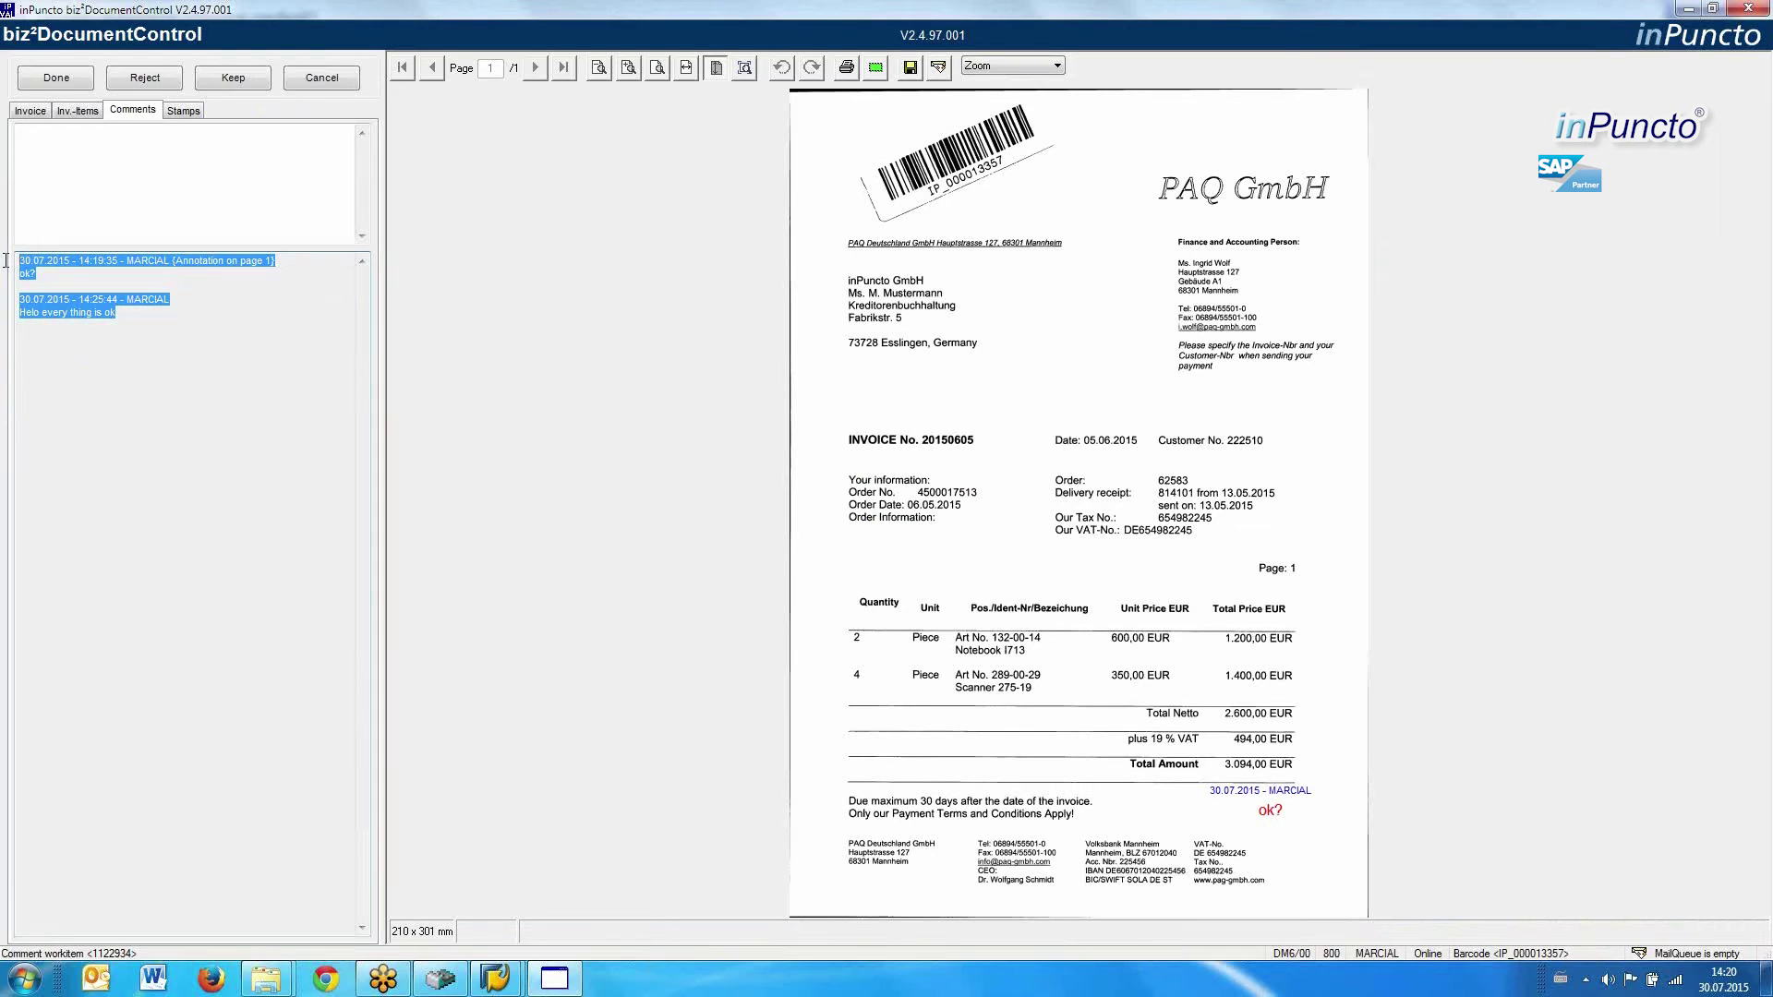
pyautogui.click(181, 112)
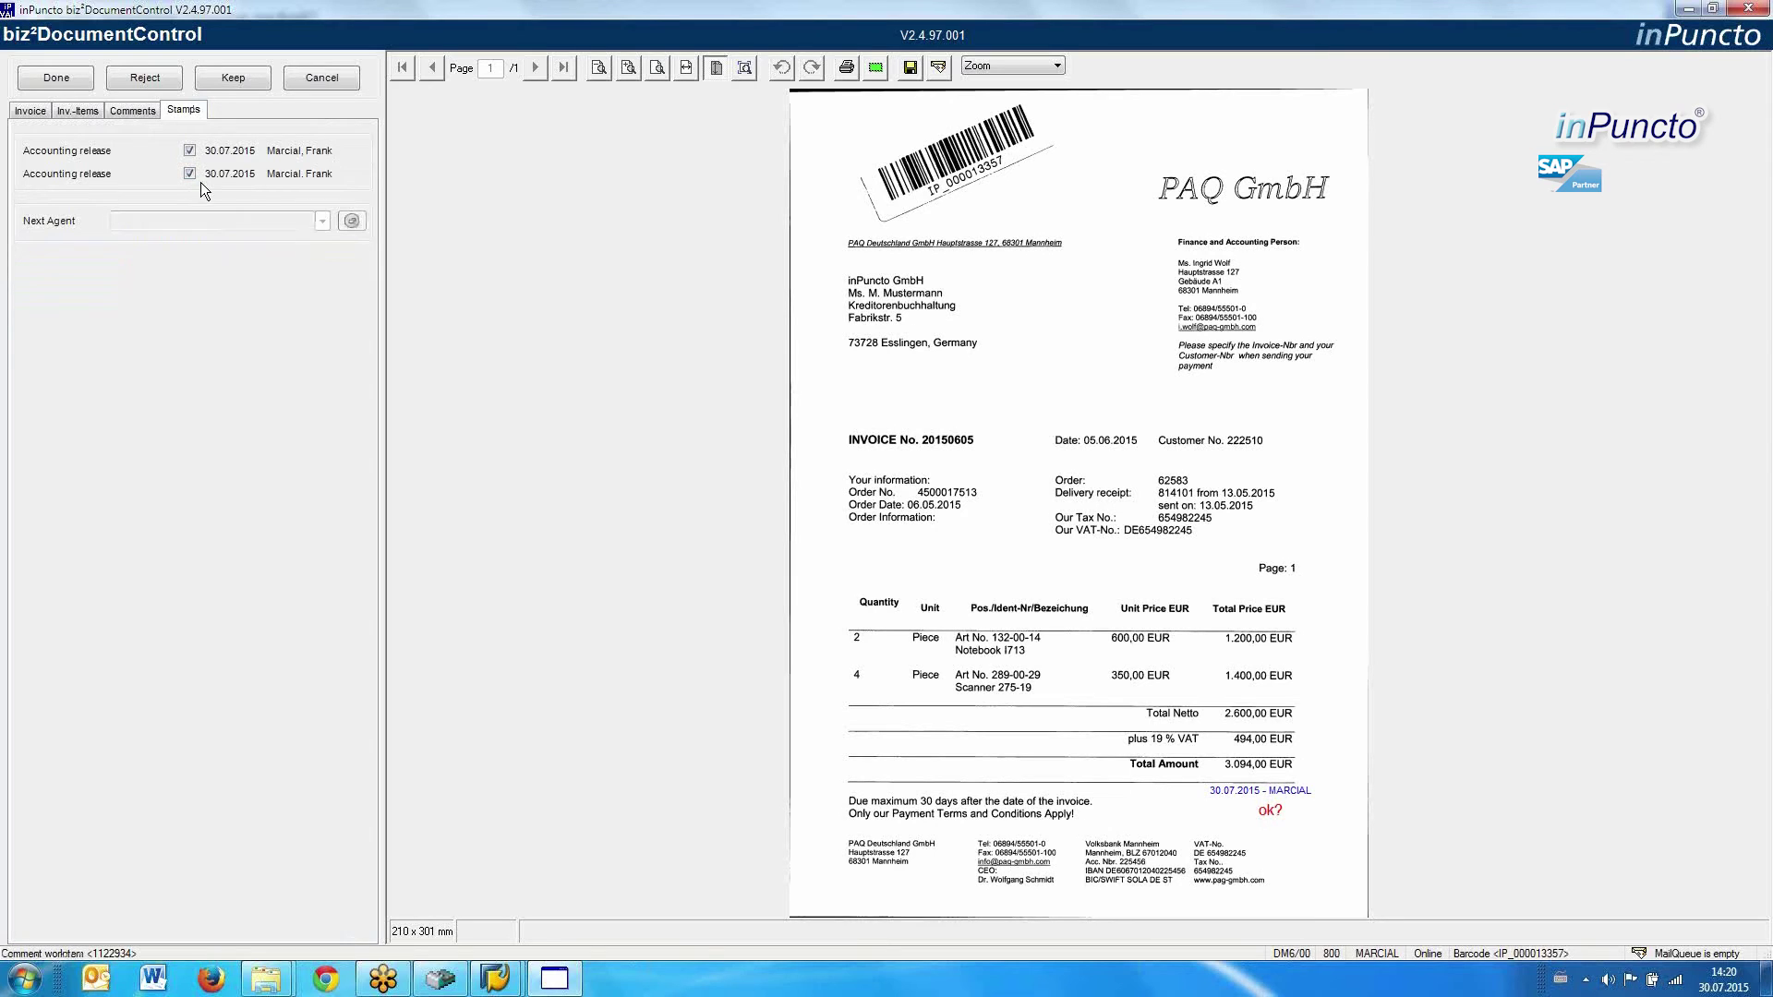
pyautogui.click(56, 78)
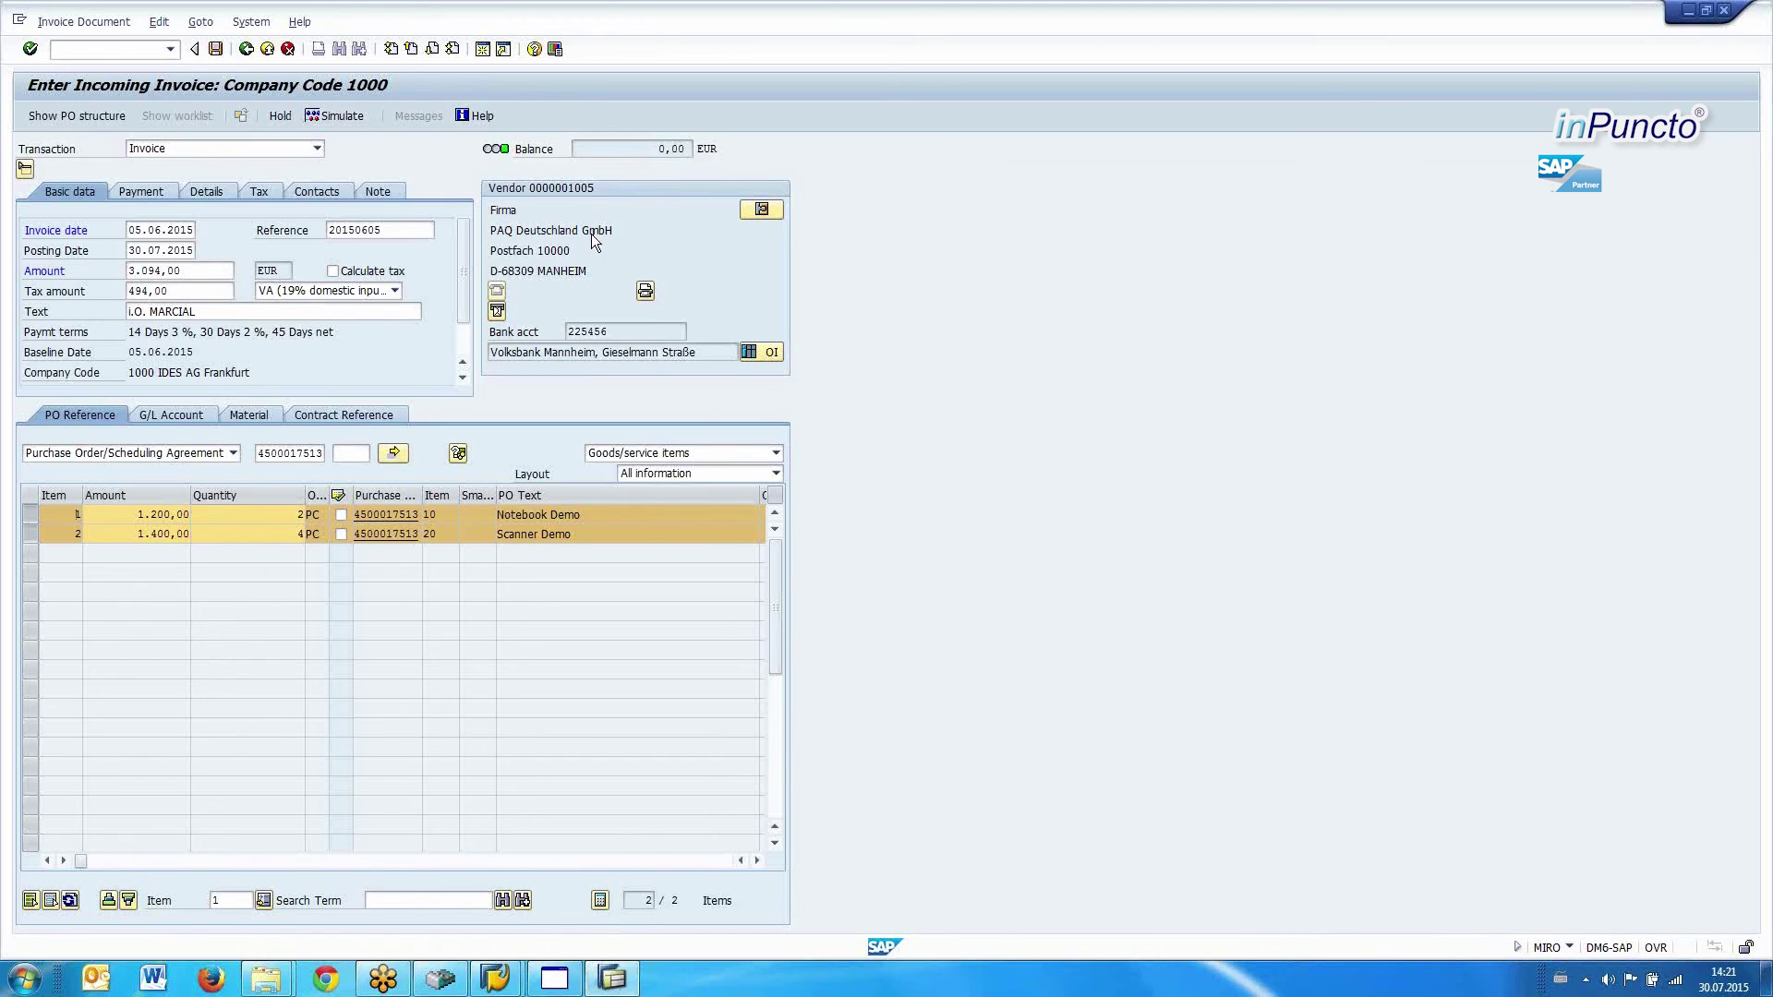
pyautogui.press('Return')
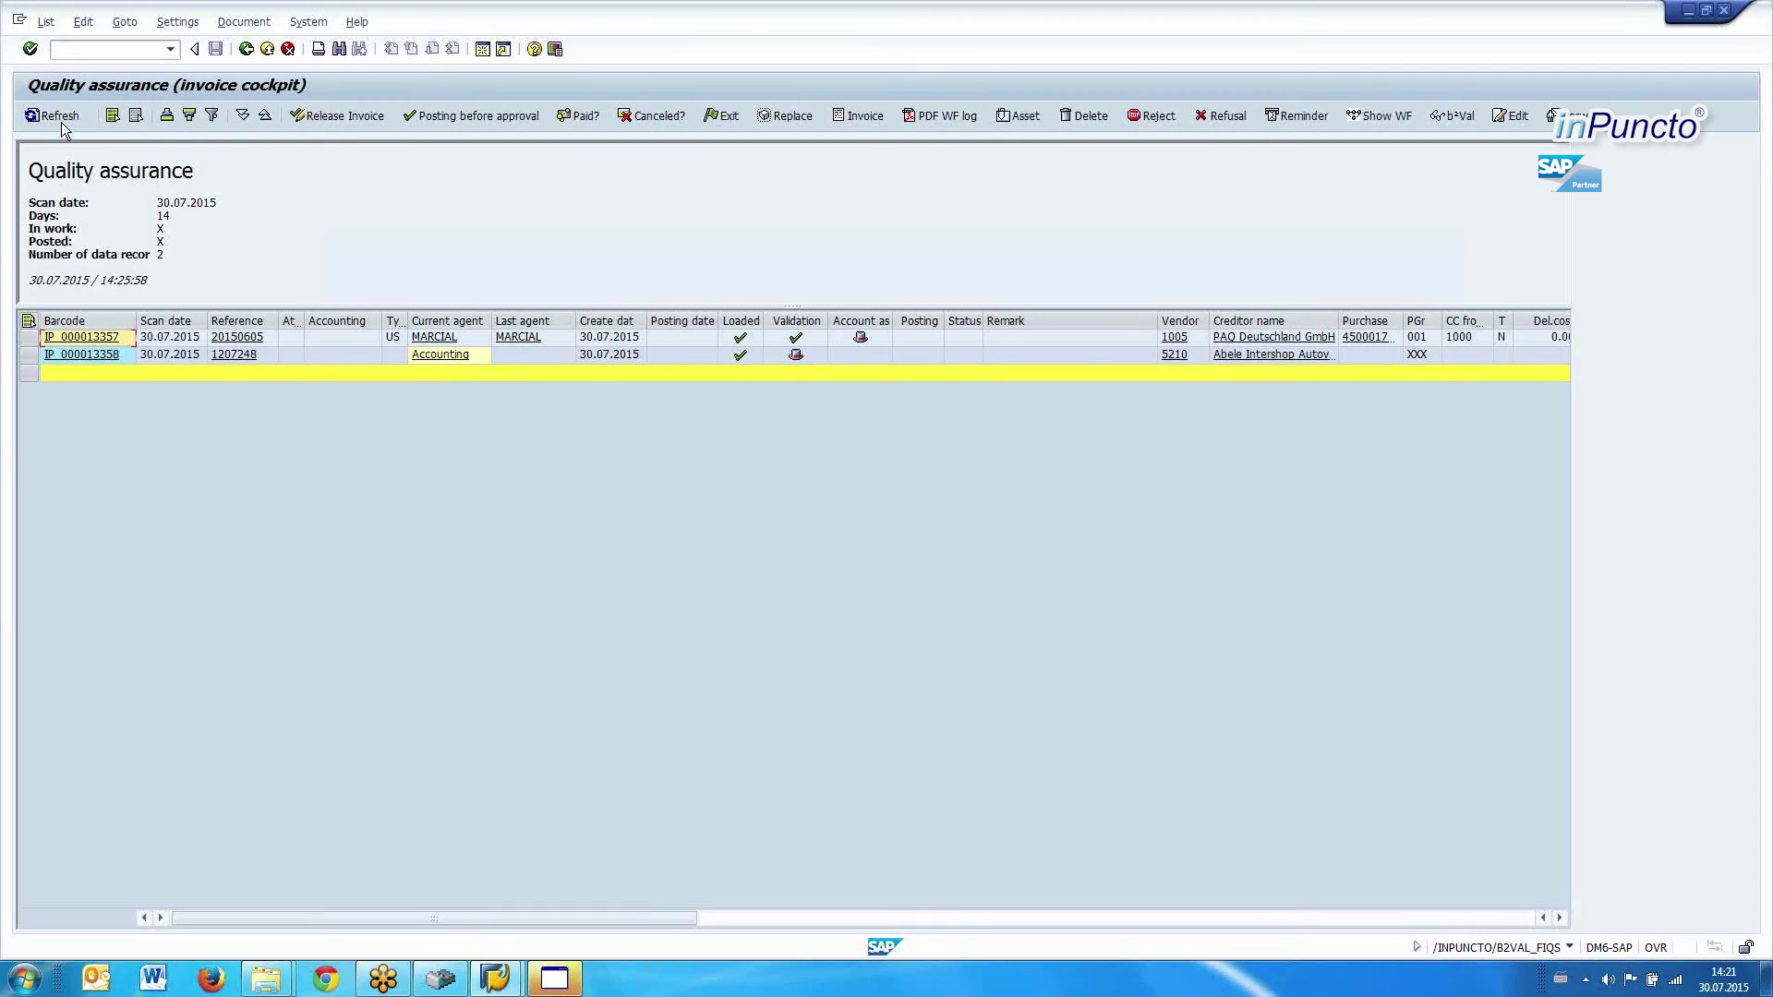
pyautogui.click(63, 123)
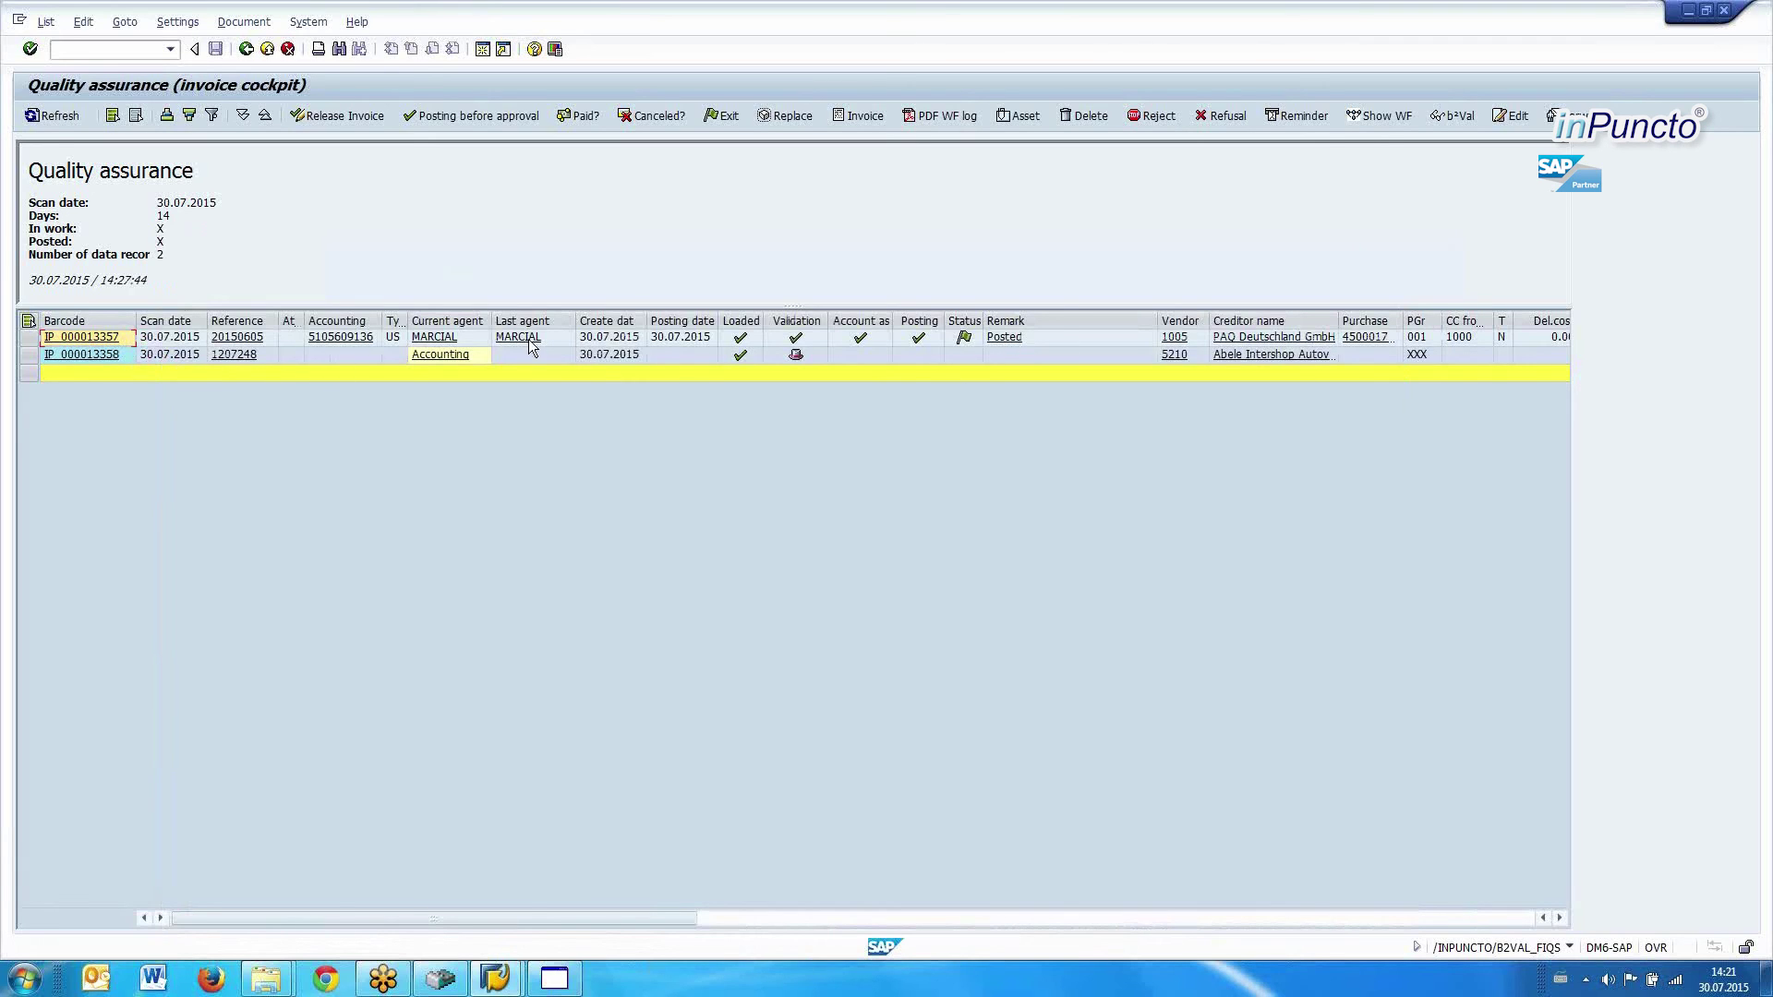
pyautogui.click(355, 338)
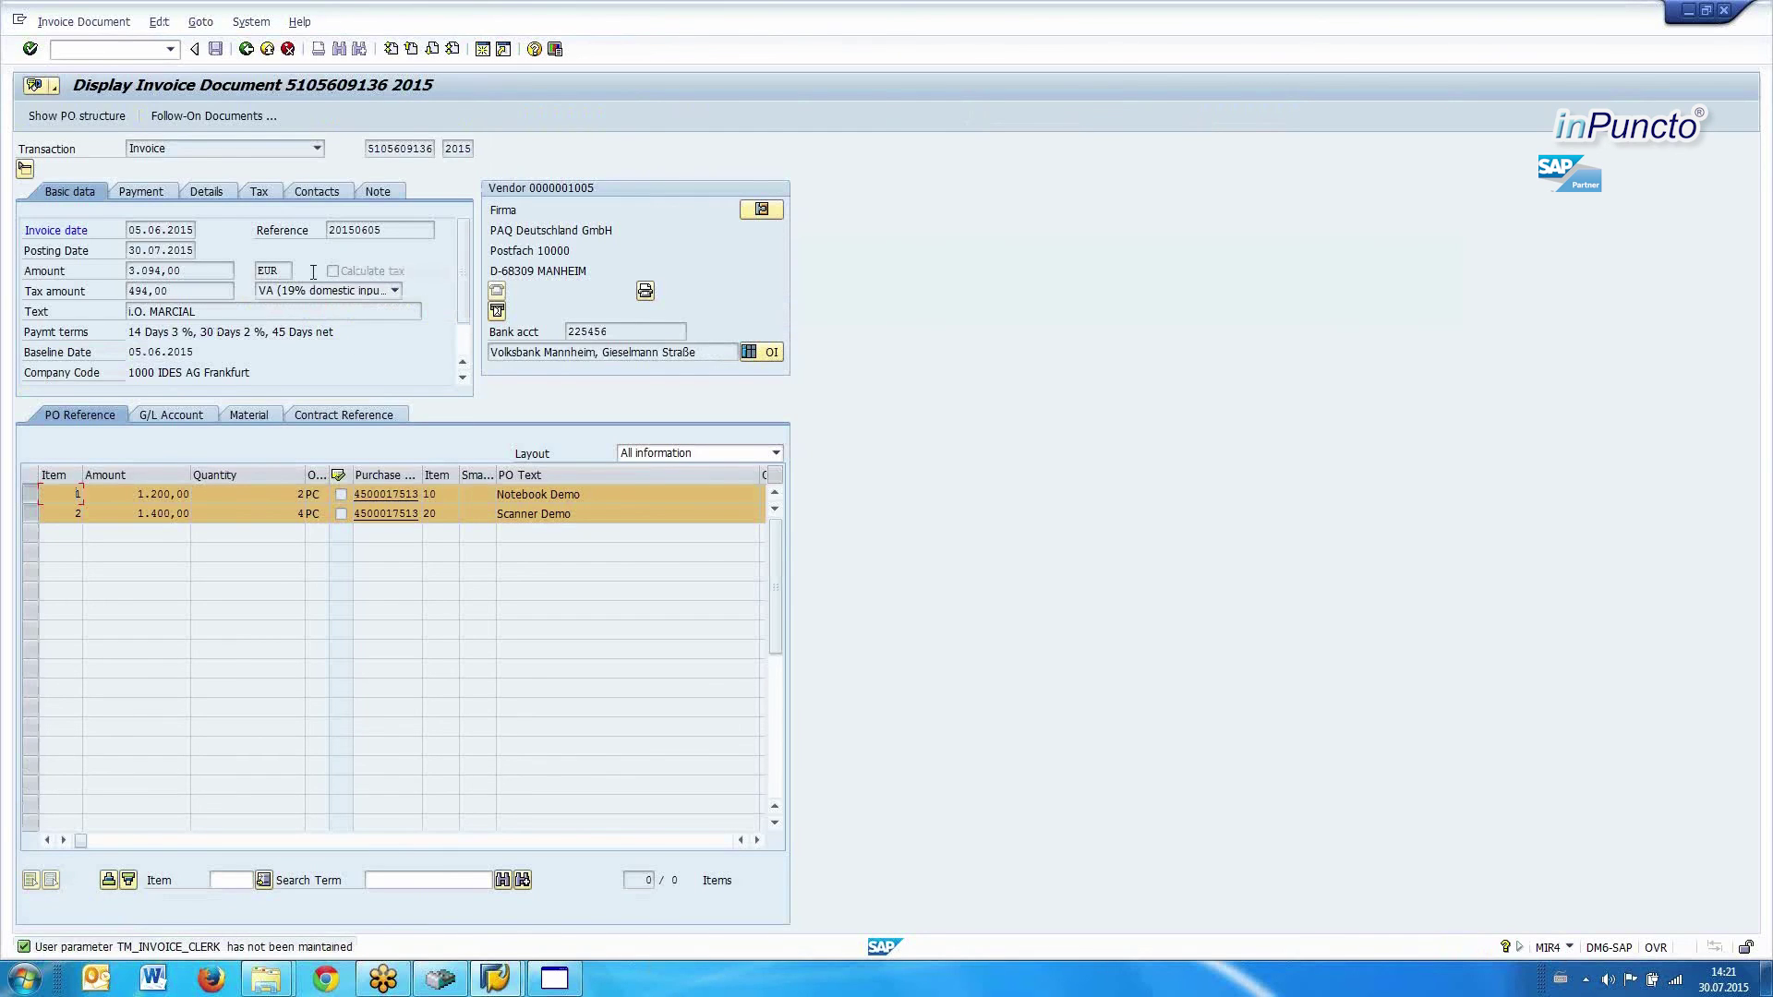
# - Open the scanned invoice image from the document's Services for Object attachment list
pyautogui.click(55, 90)
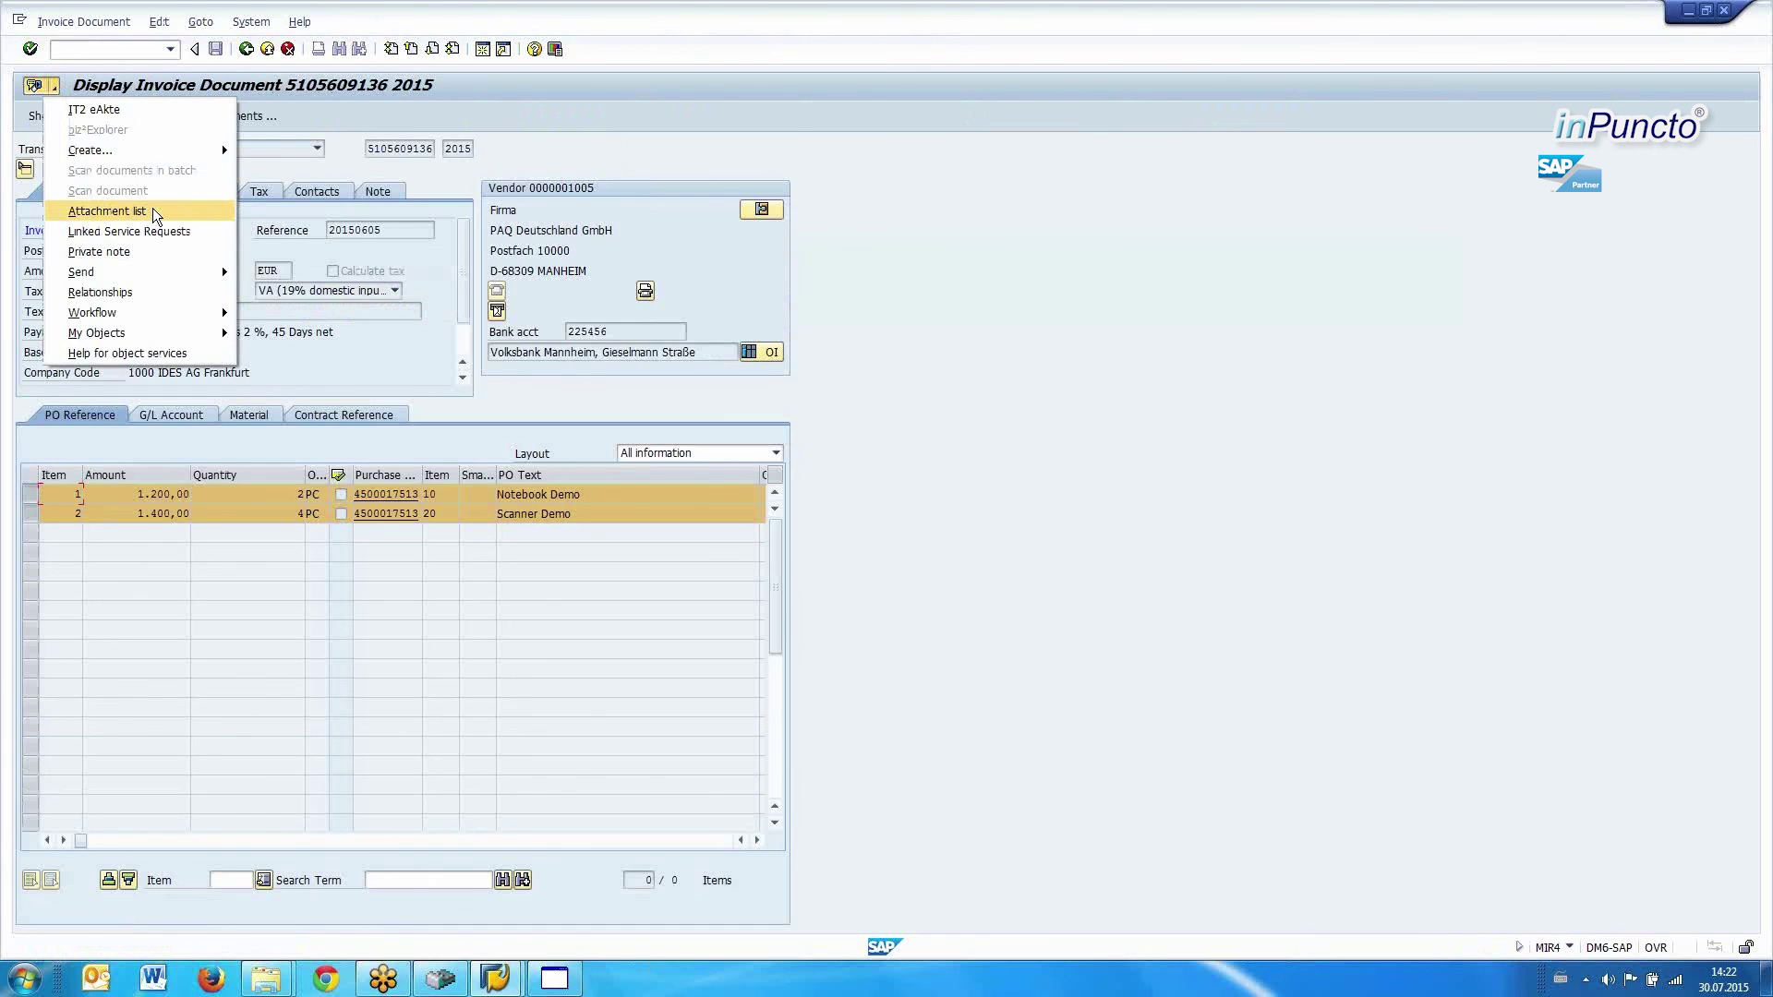
pyautogui.click(106, 212)
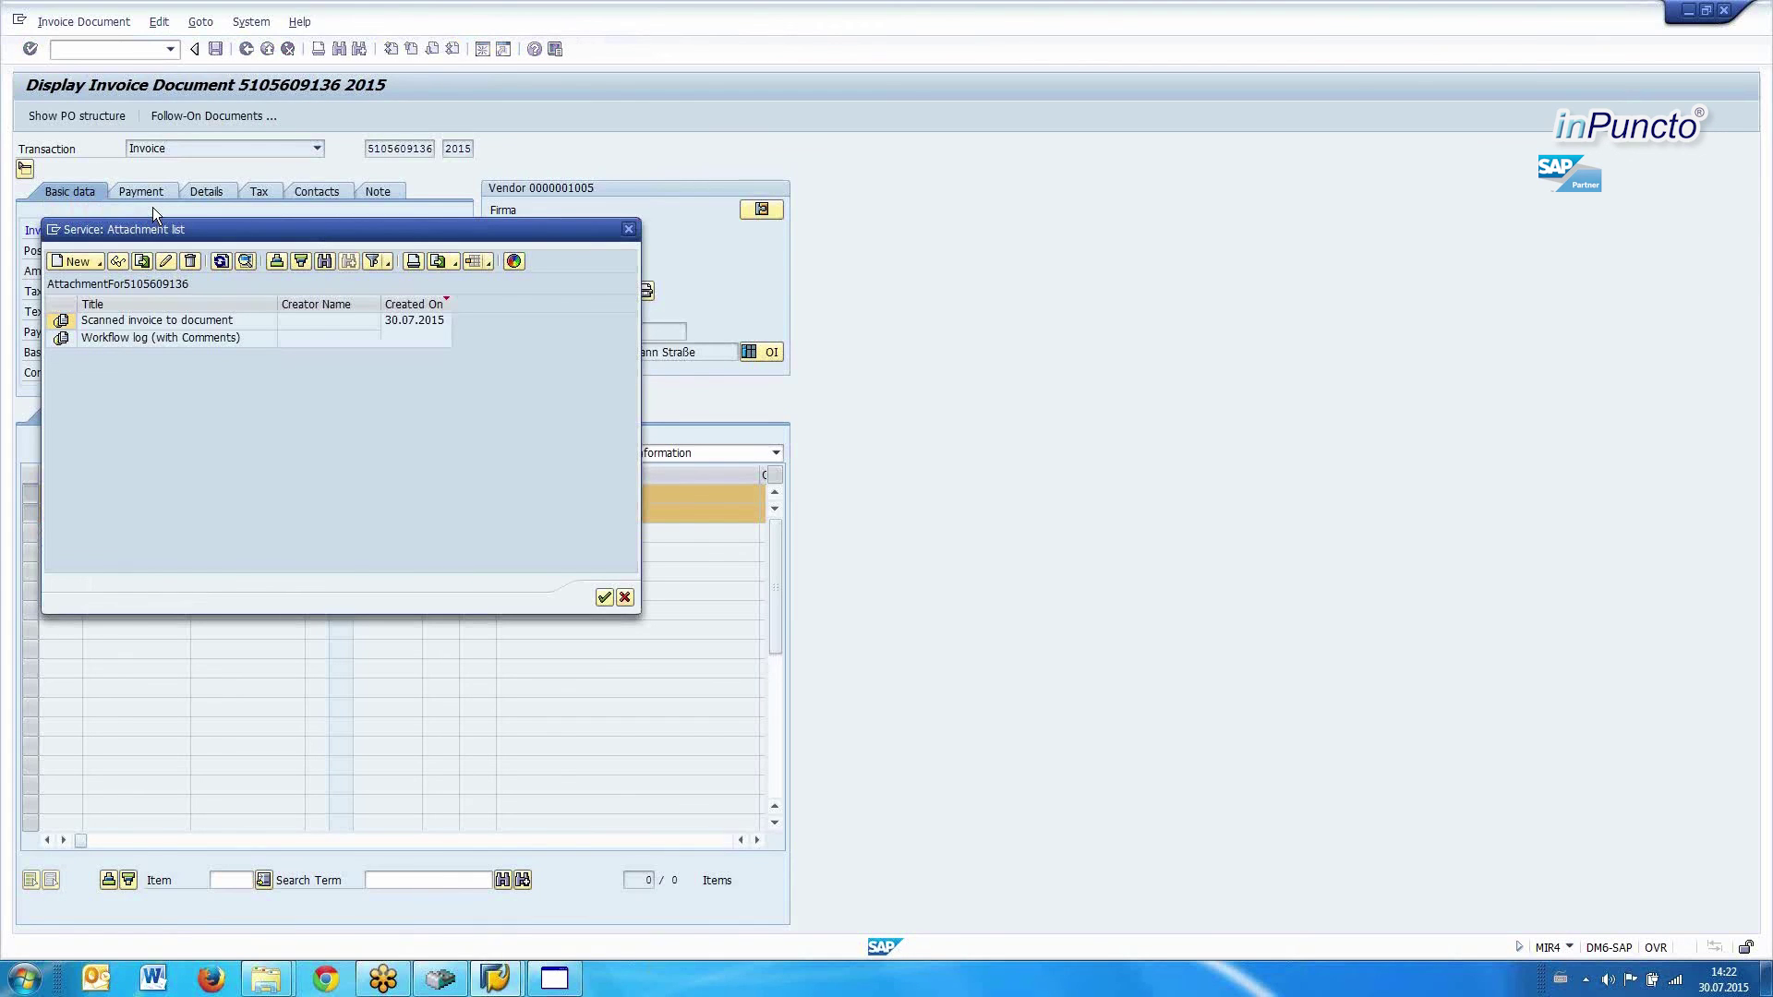
pyautogui.doubleClick(126, 320)
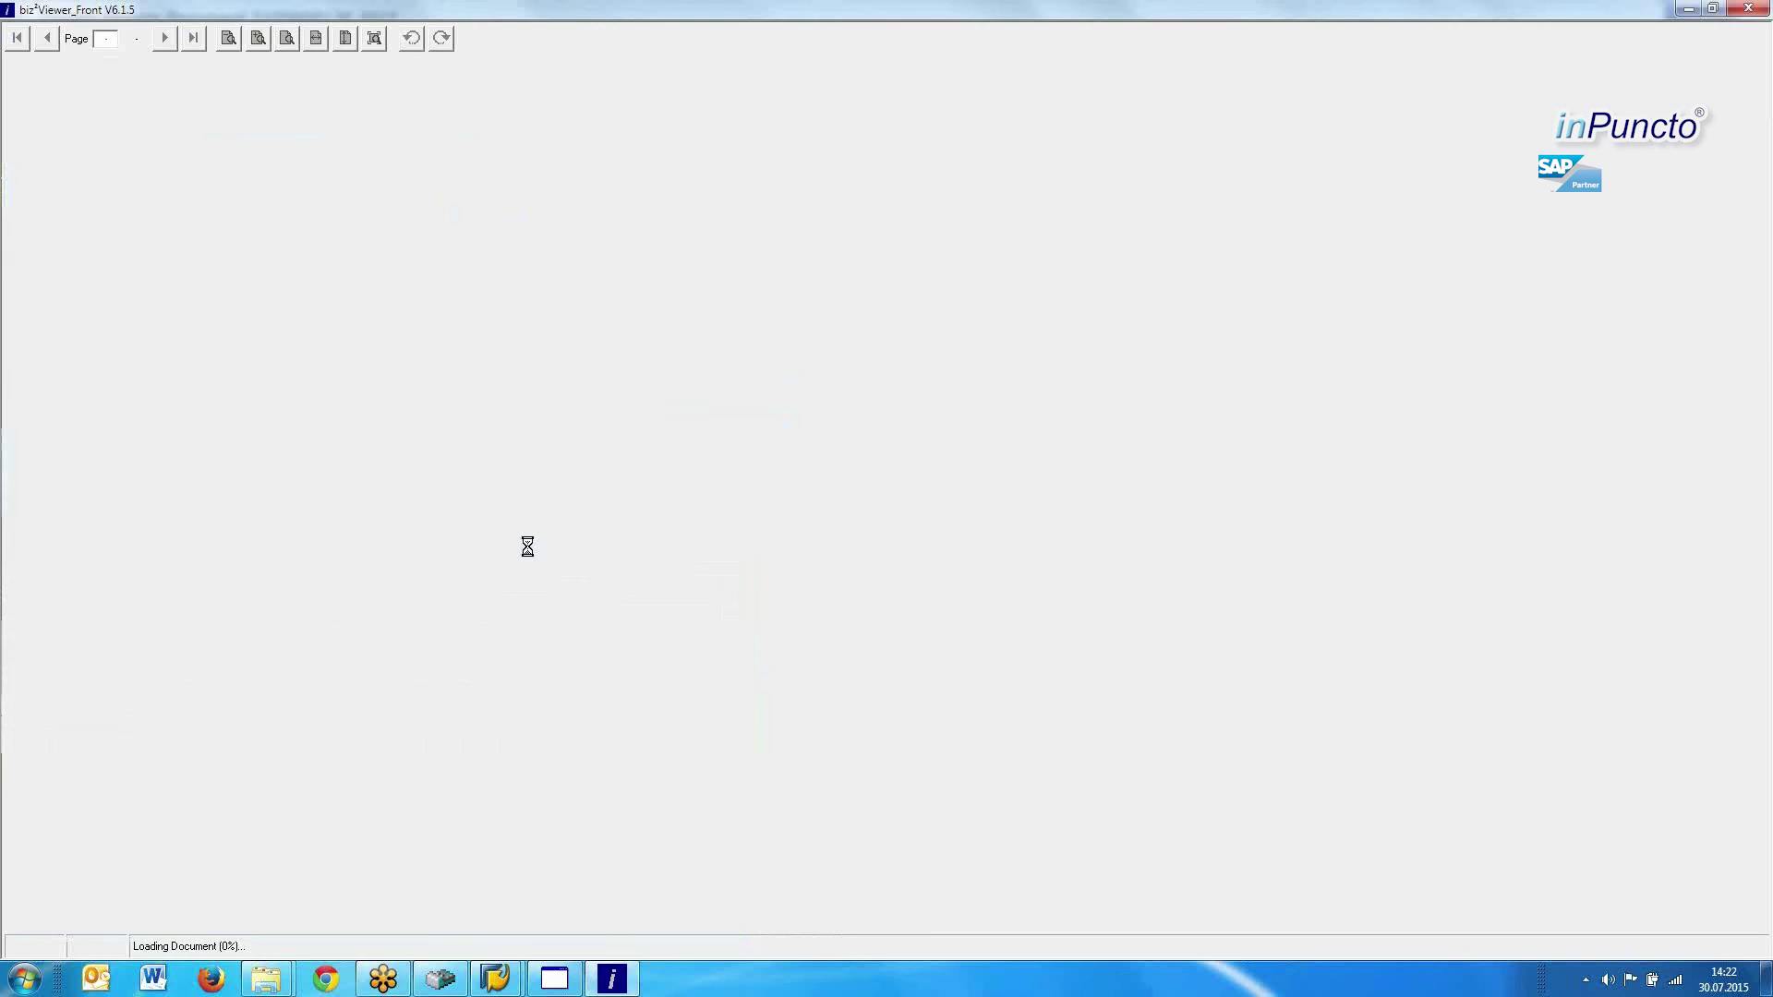
# - Close the scanned image and open the Workflow log (with Comments) attachment
pyautogui.click(1747, 10)
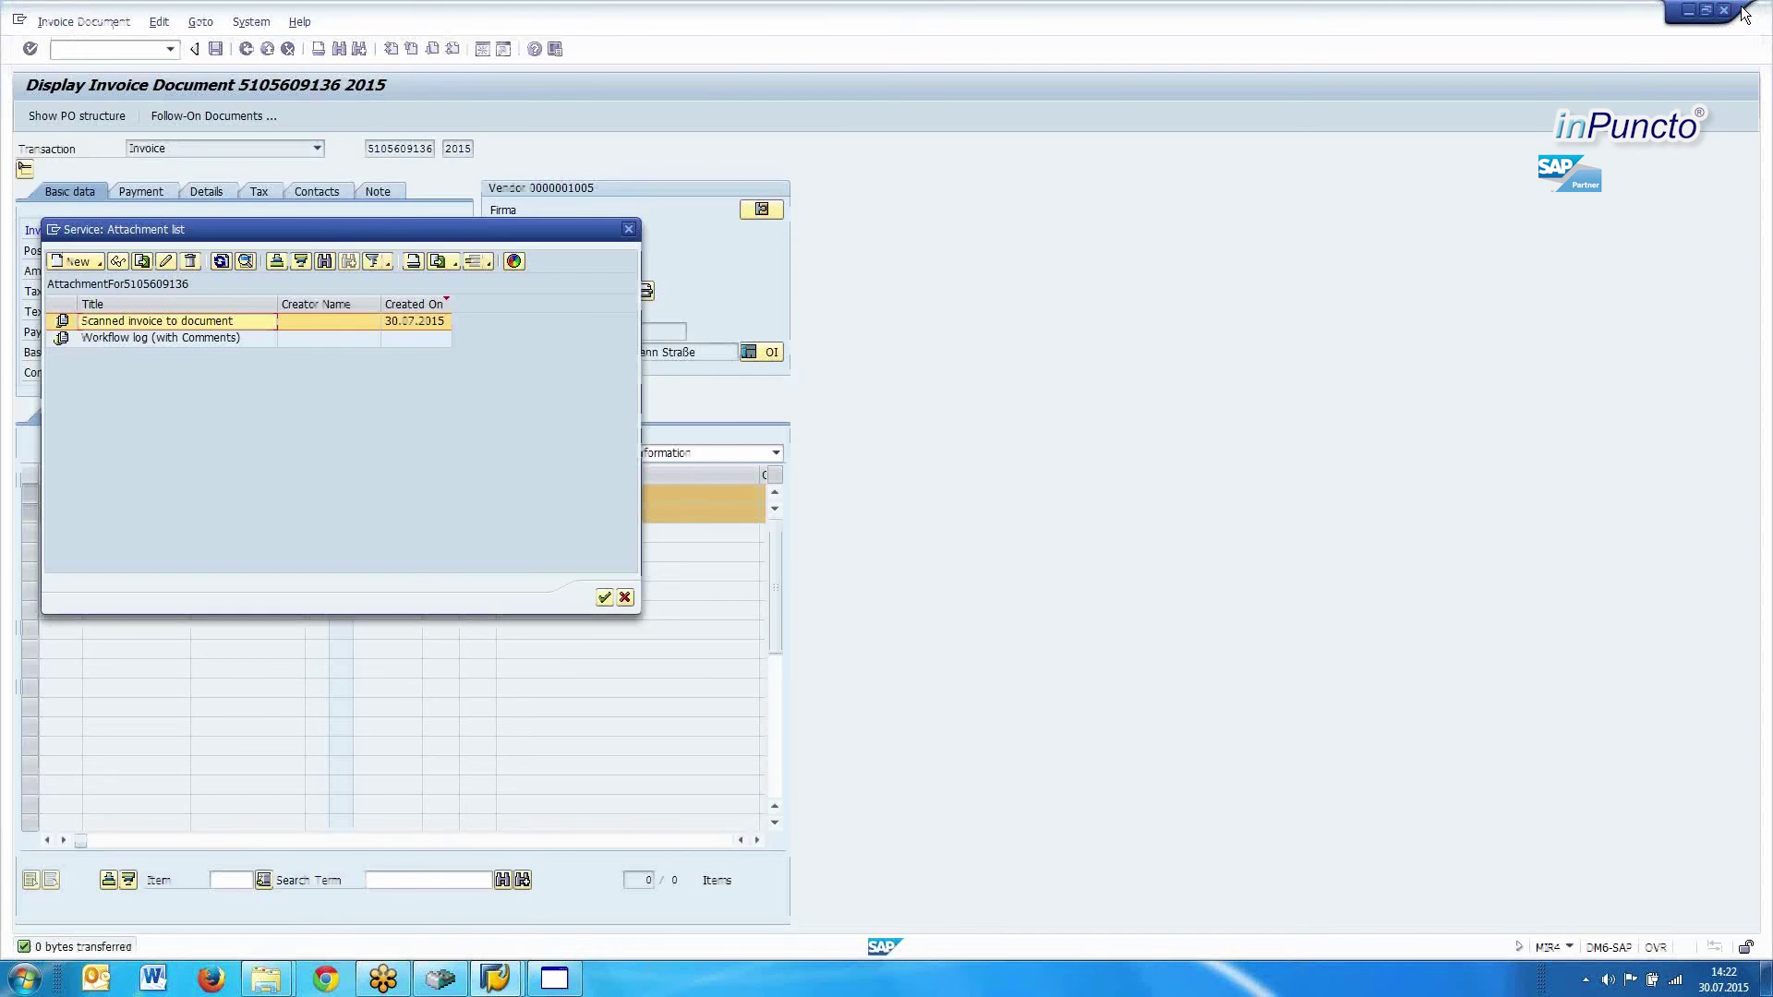
pyautogui.click(149, 339)
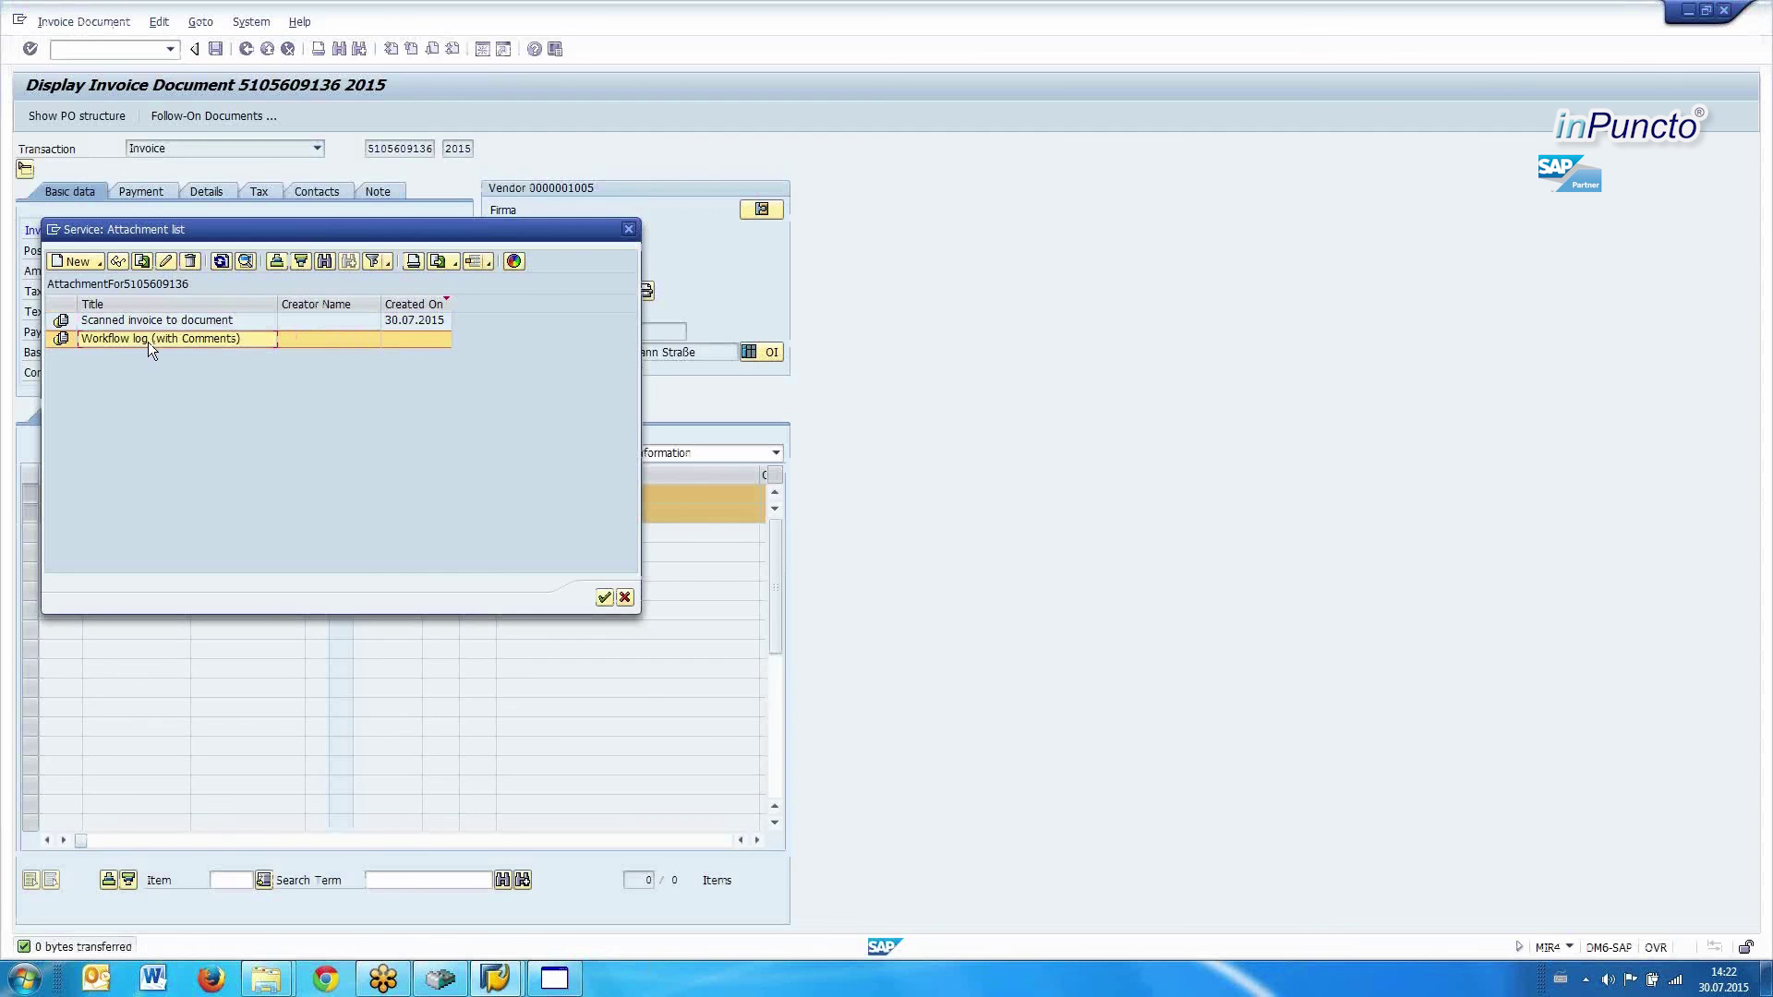
pyautogui.doubleClick(144, 338)
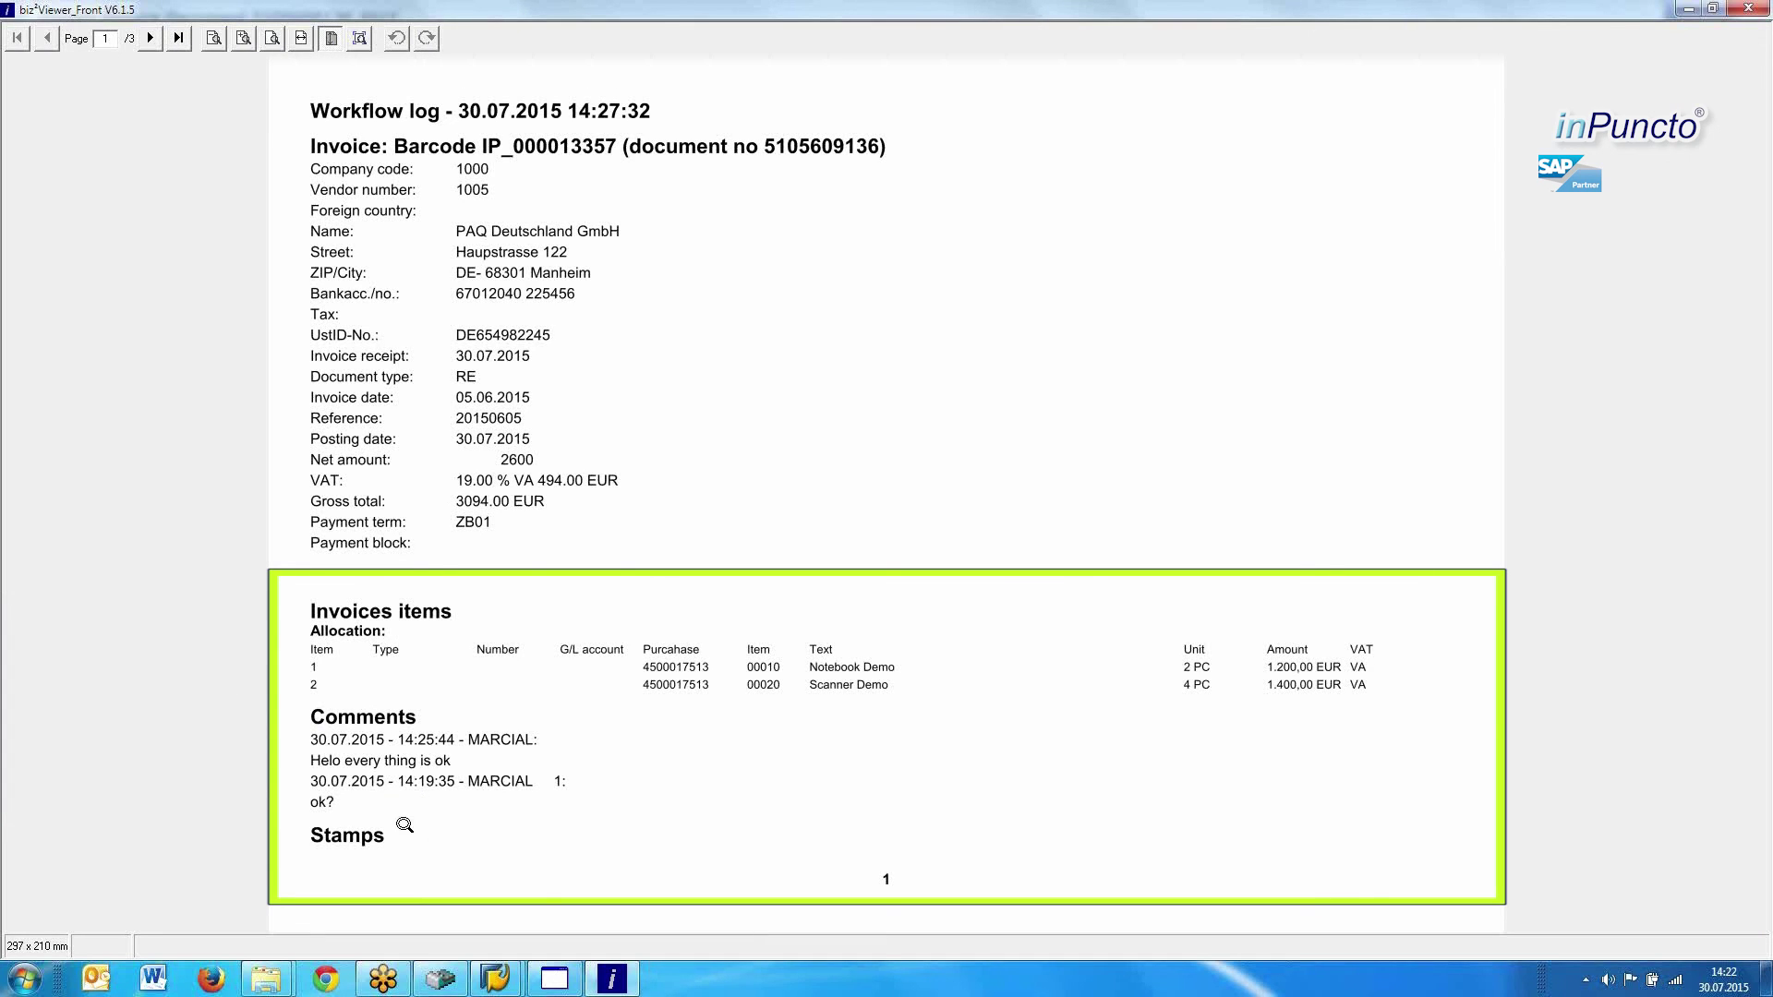
# - Page forward through the workflow log and scroll down the Delta workflow table on page 3
pyautogui.click(150, 38)
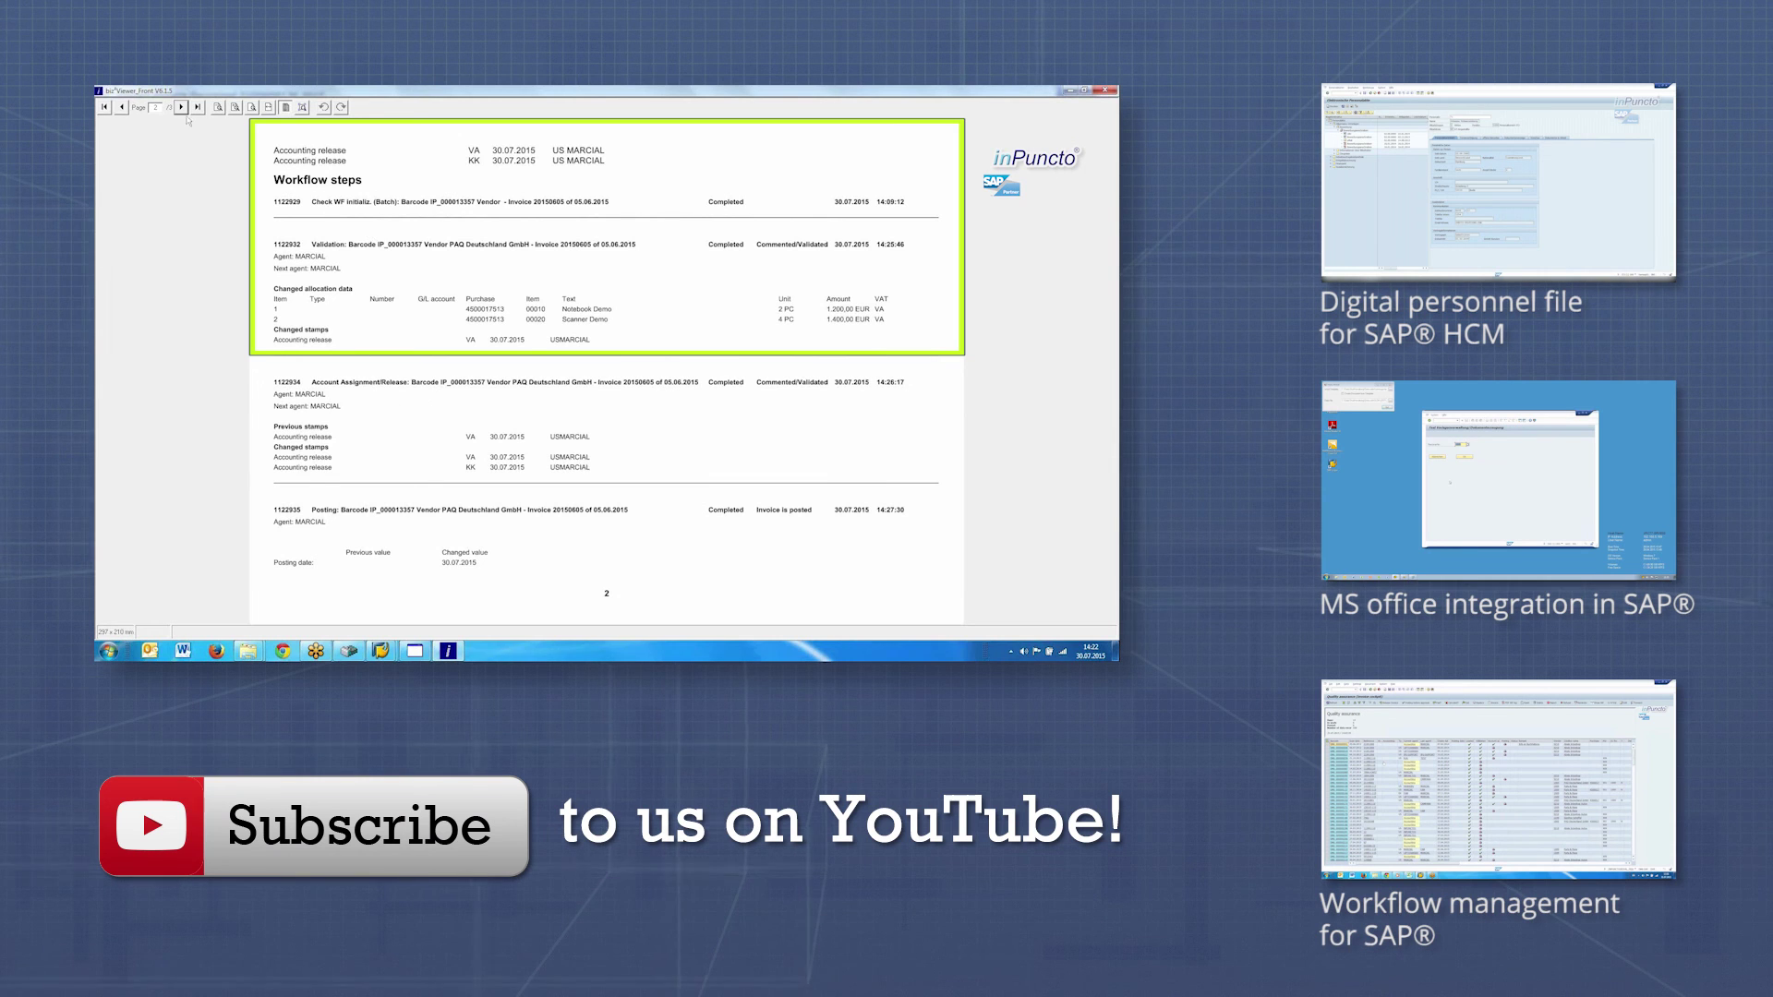
pyautogui.scroll(-3, 921, 262)
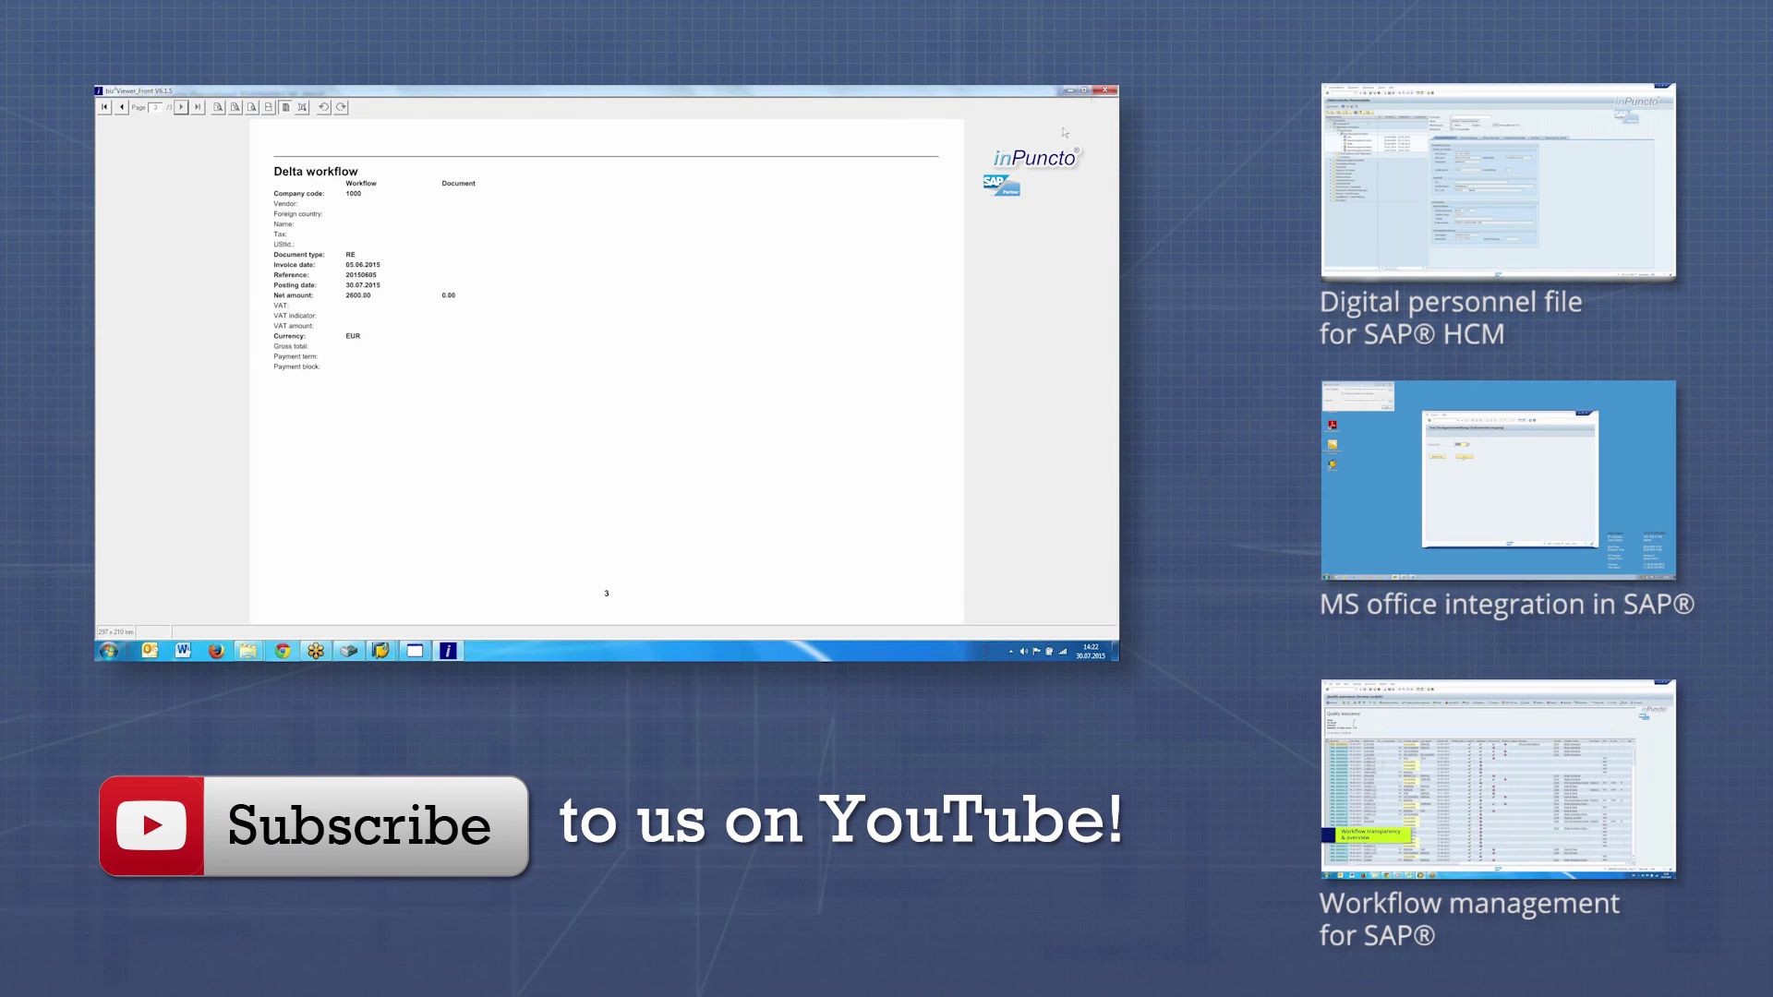